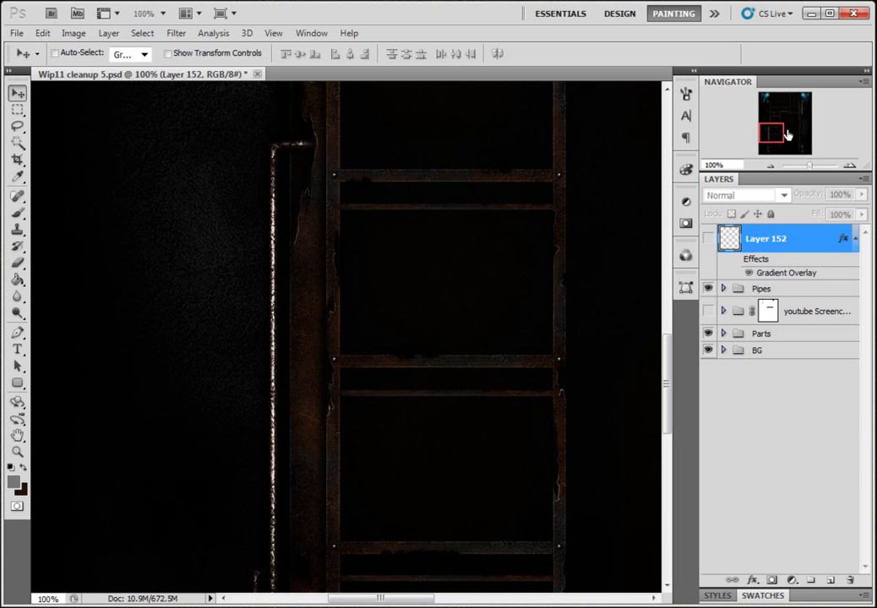
# - Preview Layer 152's pipe with its Gradient Overlay effects turned on, then hide it again
pyautogui.moveTo(774, 140); pyautogui.dragTo(795, 111)
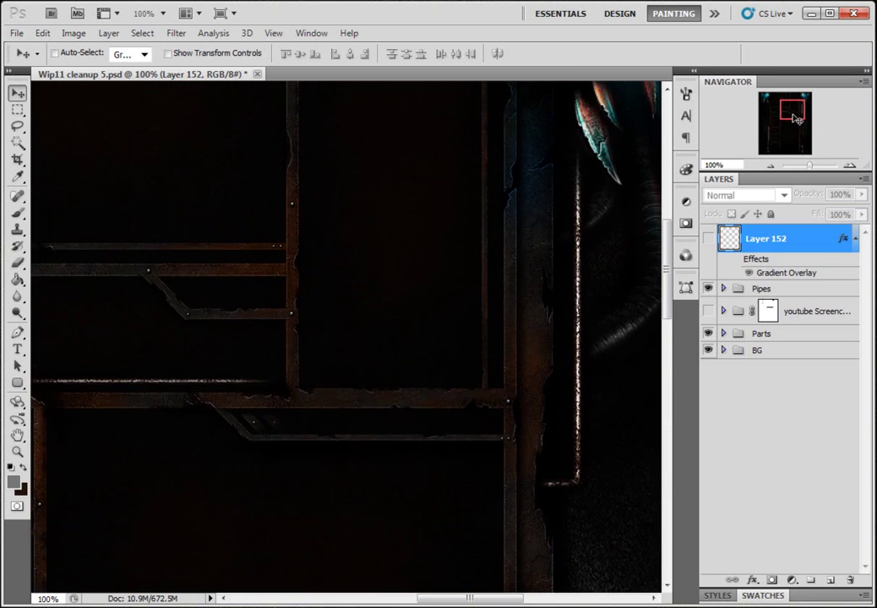
pyautogui.click(708, 238)
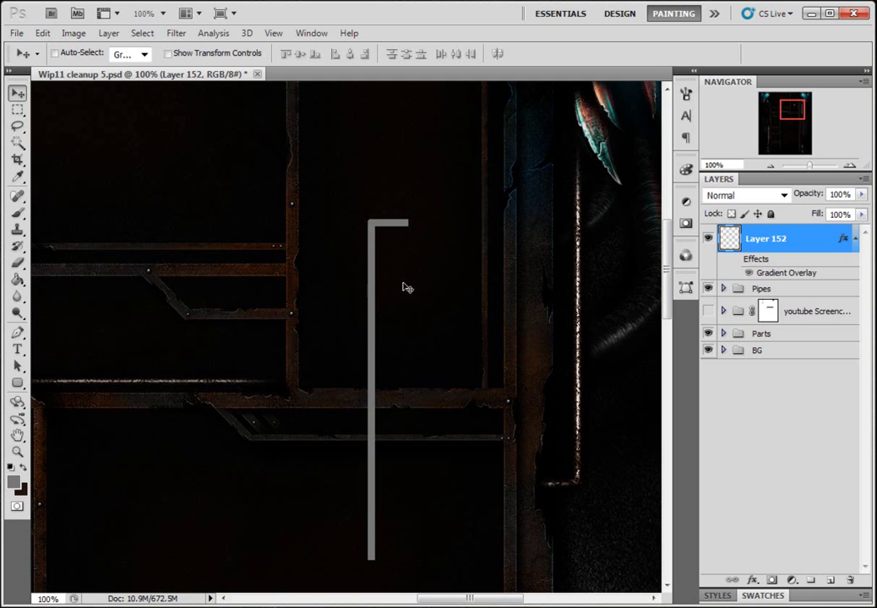
pyautogui.click(735, 260)
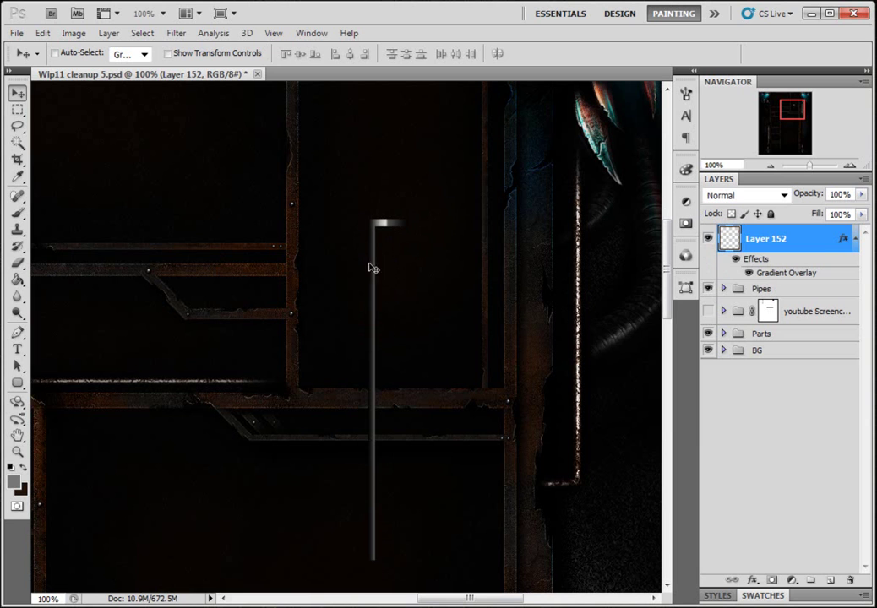
pyautogui.click(708, 238)
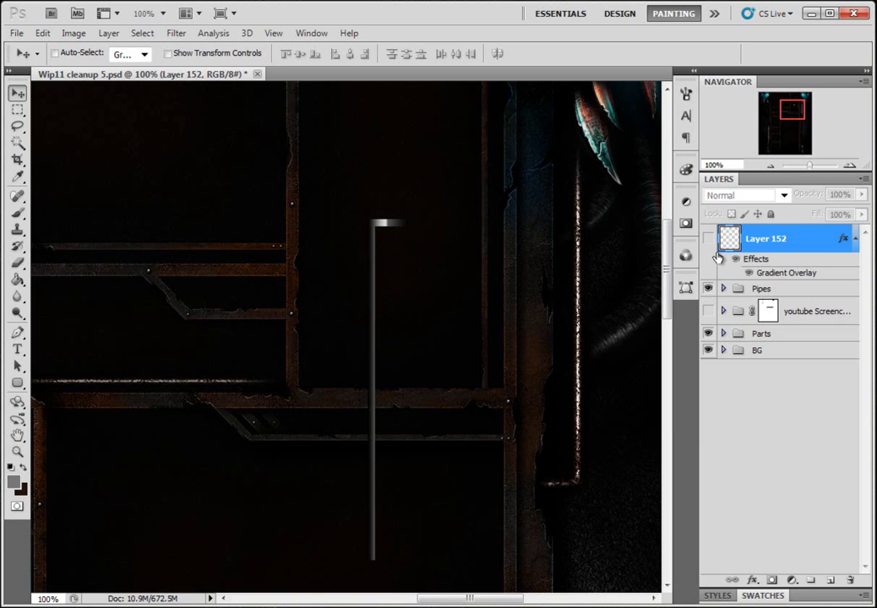
# - Add a new layer and draw a tall thin rounded-rectangle bar down the canvas
pyautogui.click(831, 583)
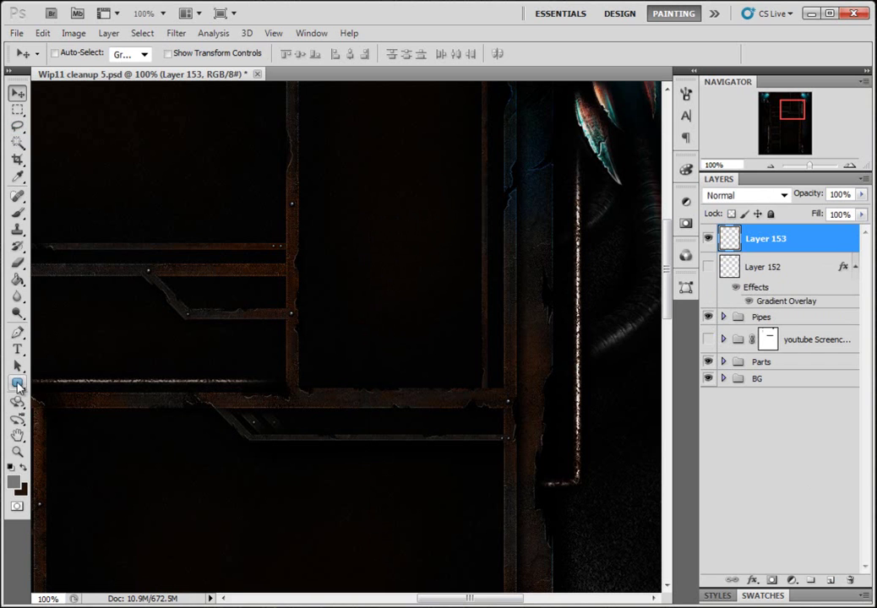
pyautogui.click(17, 384)
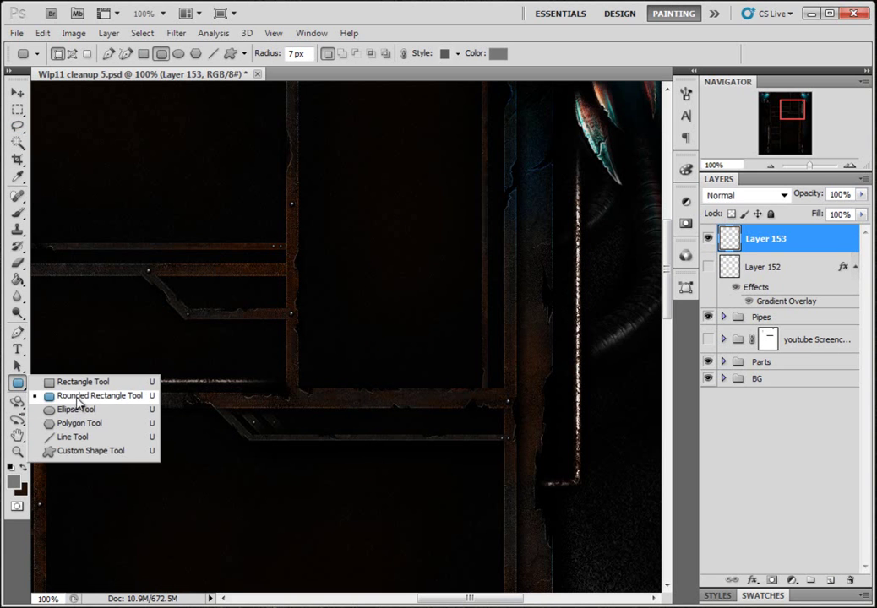
pyautogui.click(78, 397)
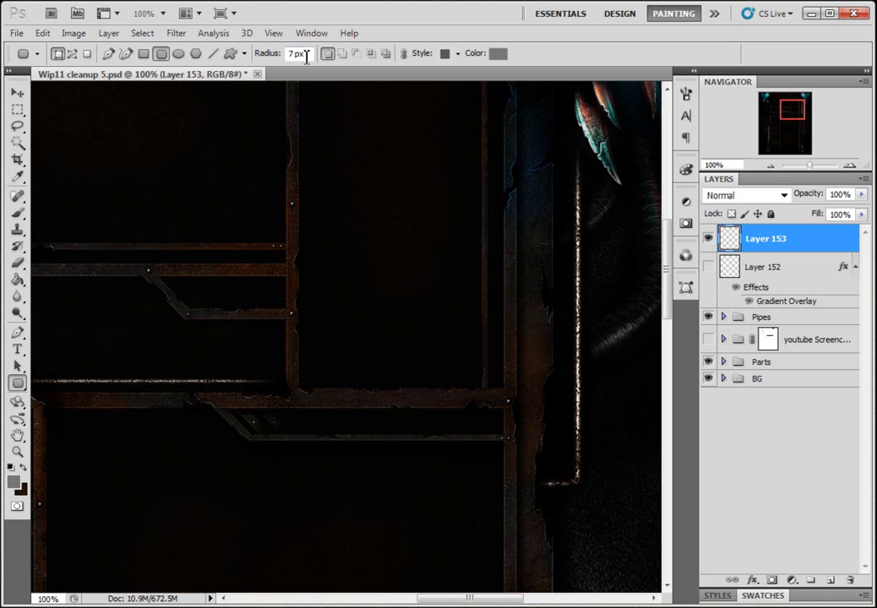
pyautogui.moveTo(358, 147); pyautogui.dragTo(365, 507)
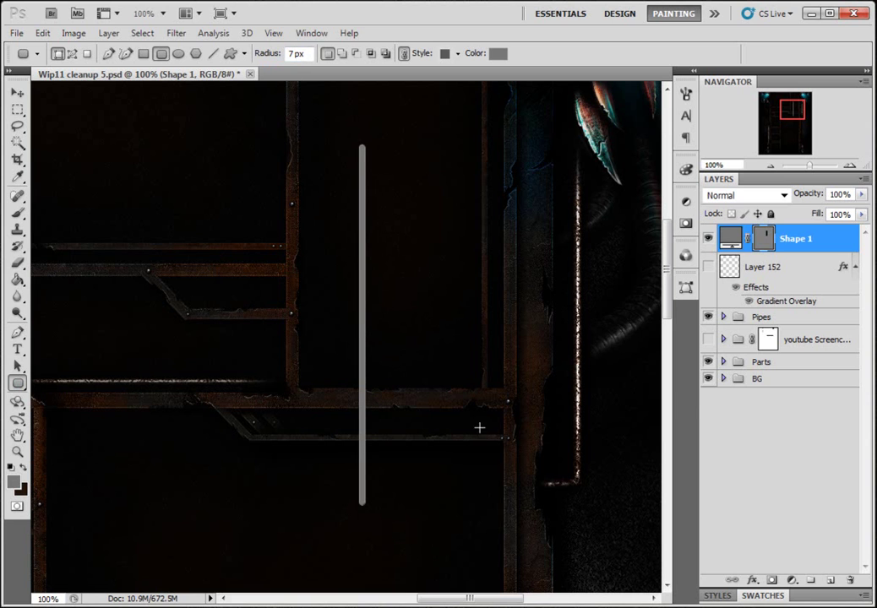
# - Copy Layer 152's layer style and paste it onto Shape 1
pyautogui.rightClick(799, 276)
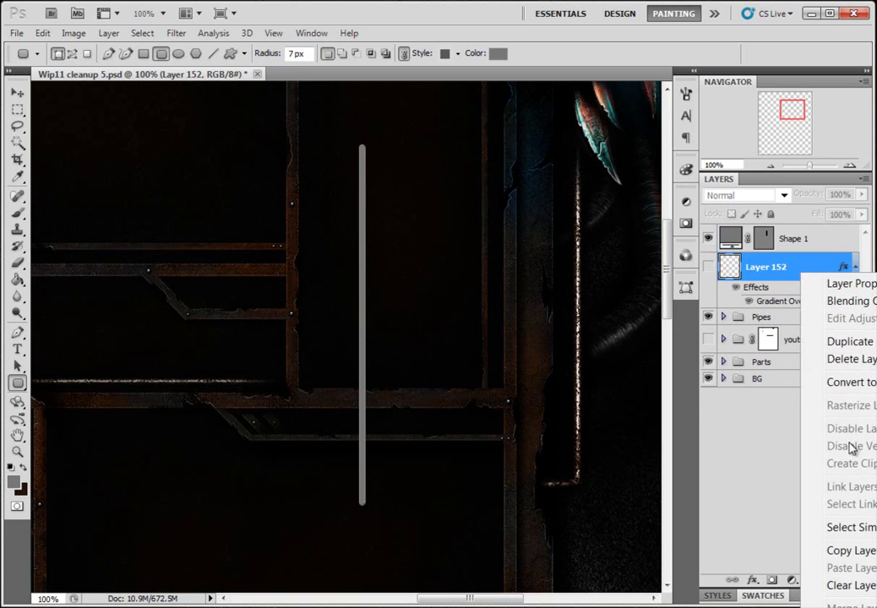
pyautogui.click(812, 553)
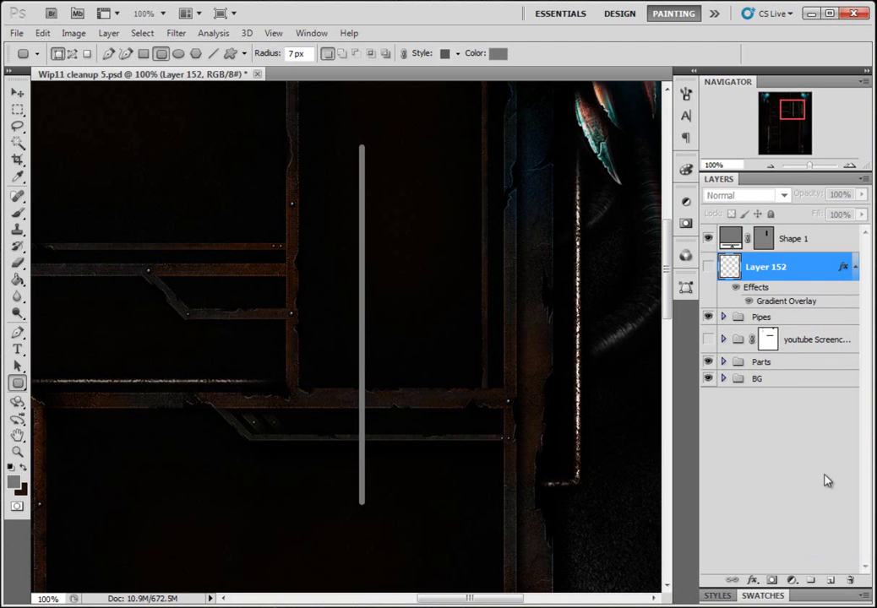
pyautogui.rightClick(808, 244)
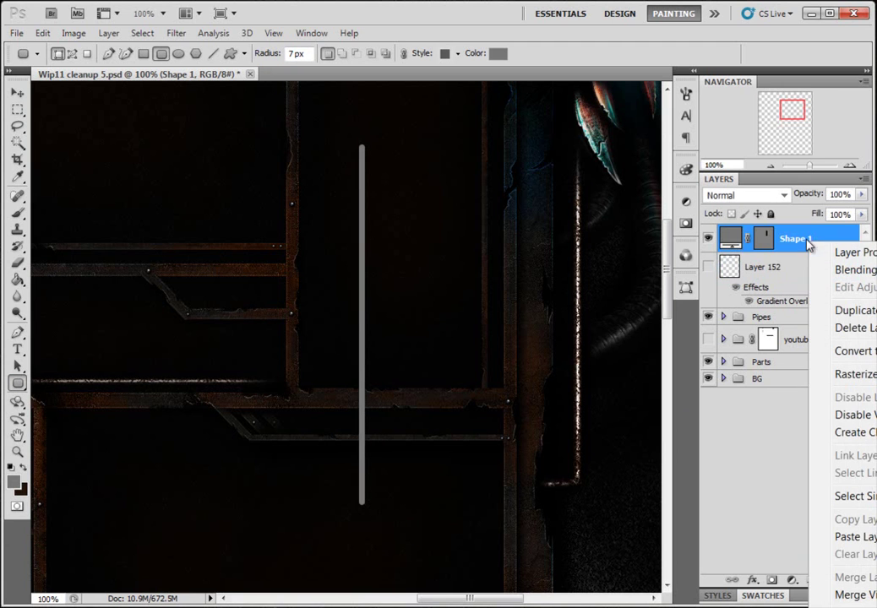
pyautogui.click(848, 537)
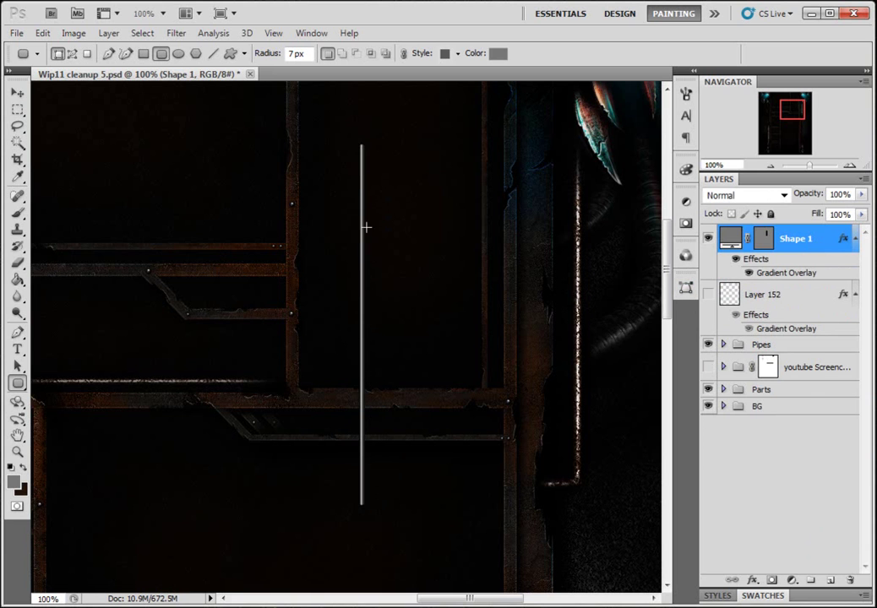
# - In Shape 1's Gradient Overlay, recolour the gradient stop at 42% to light grey
pyautogui.doubleClick(824, 241)
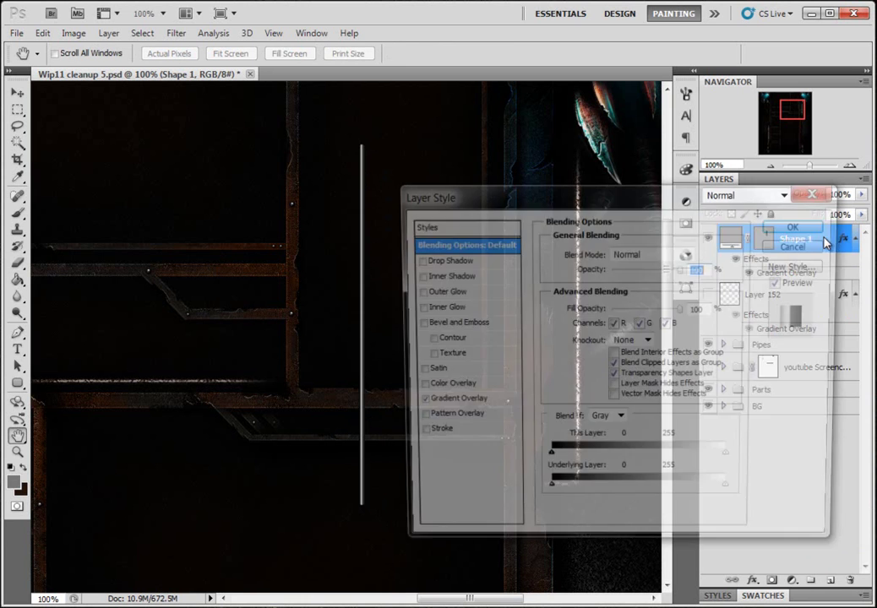
pyautogui.moveTo(630, 200); pyautogui.dragTo(636, 150)
pyautogui.click(457, 354)
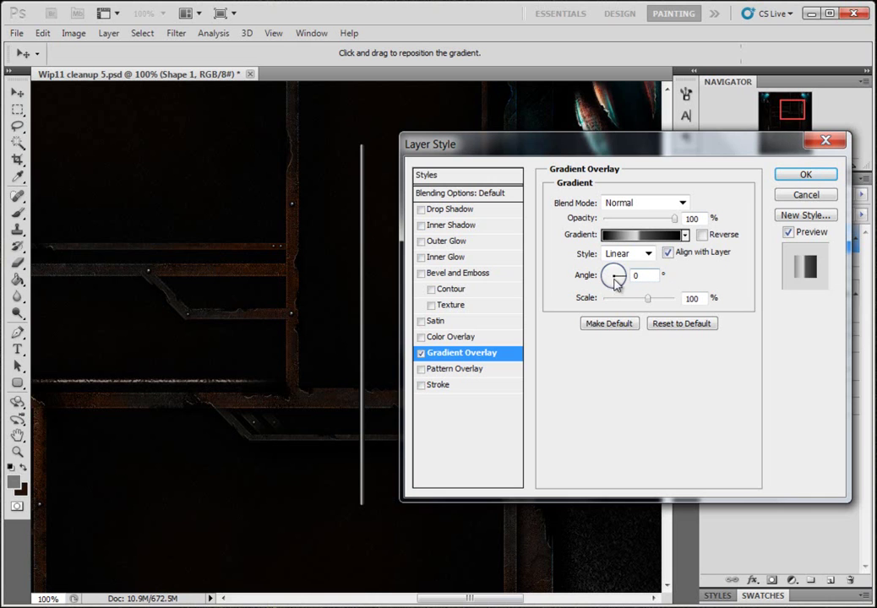
pyautogui.click(653, 241)
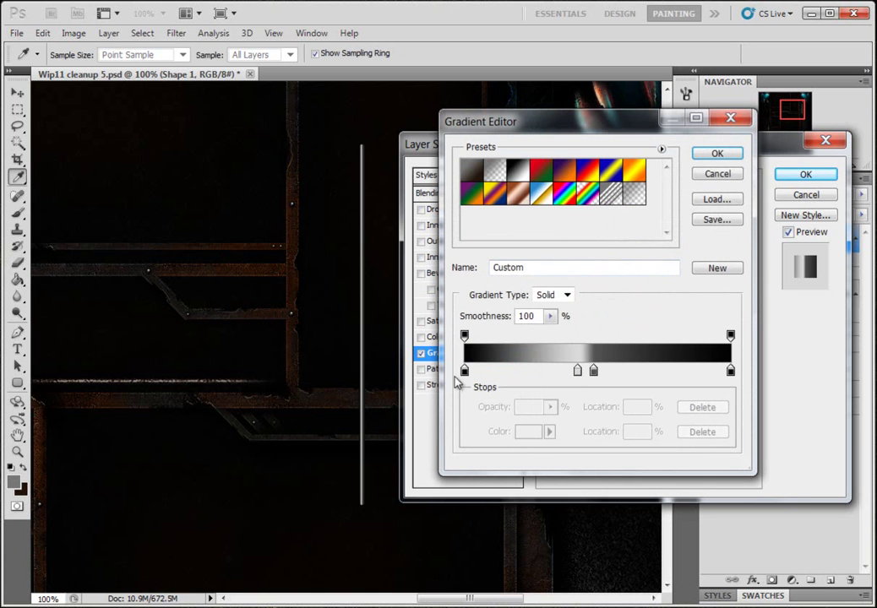
pyautogui.click(464, 372)
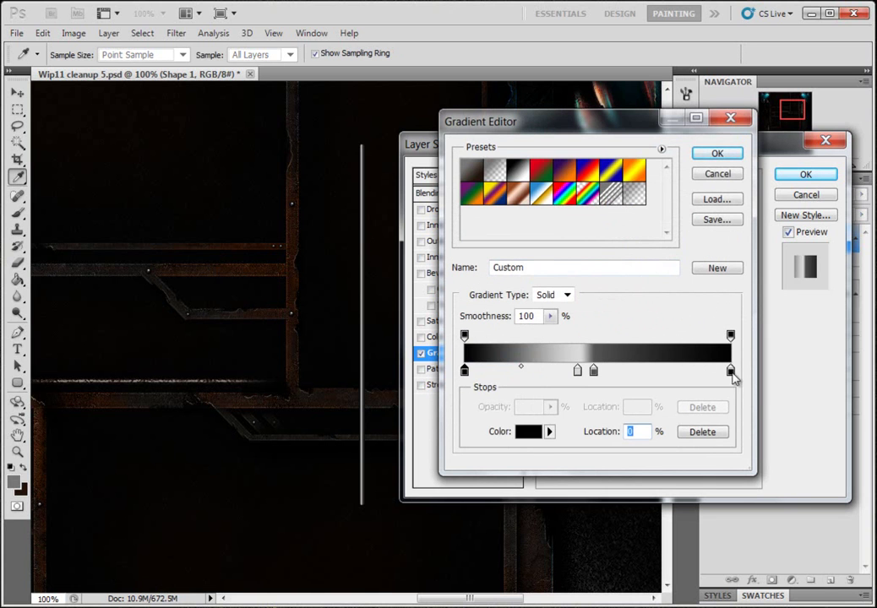
pyautogui.click(731, 372)
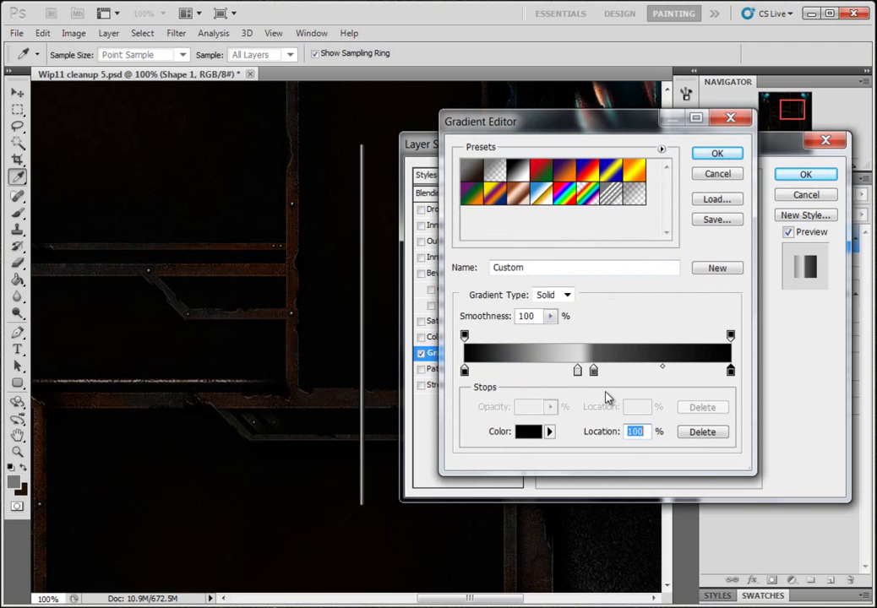
pyautogui.click(578, 371)
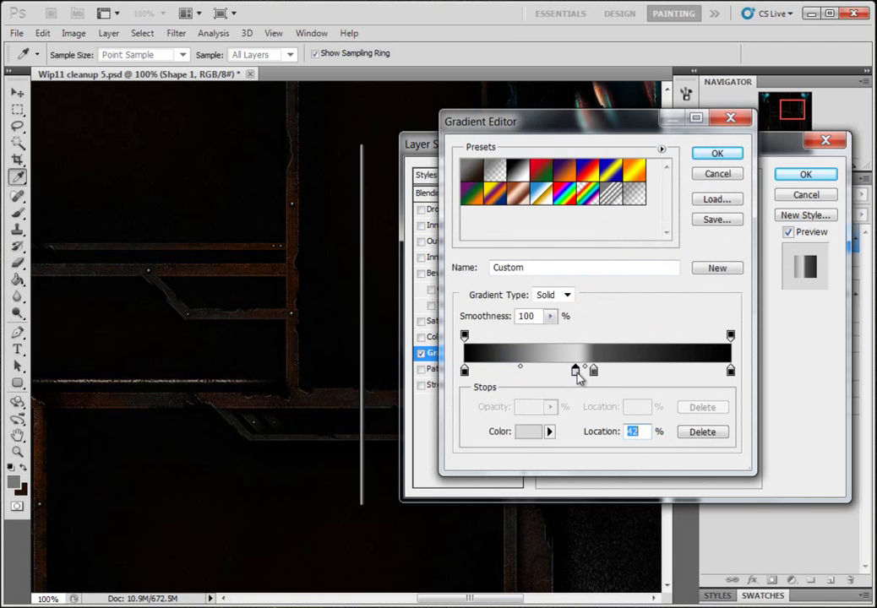
pyautogui.click(531, 432)
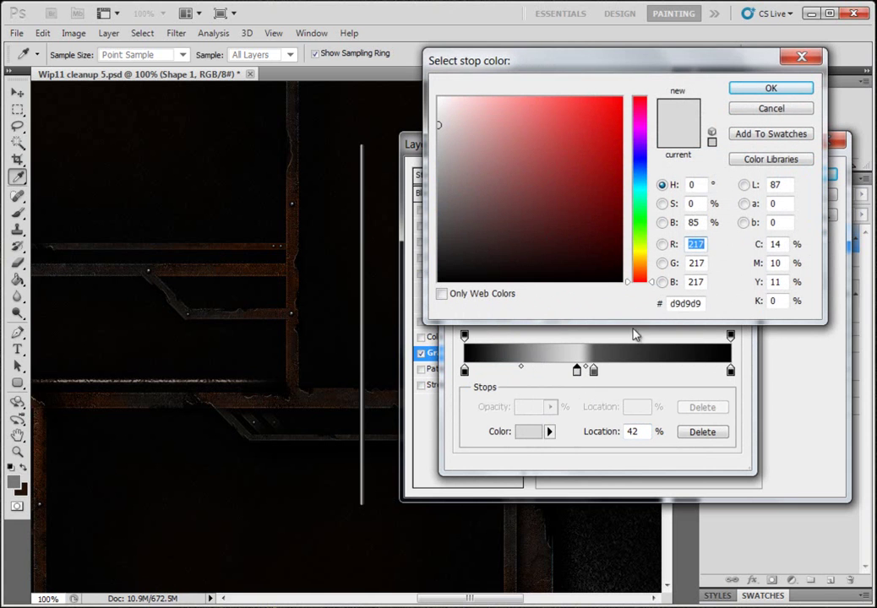
pyautogui.click(784, 91)
# - Make the dark stop 535353 grey at 48% and apply the gradient overlay
pyautogui.click(594, 372)
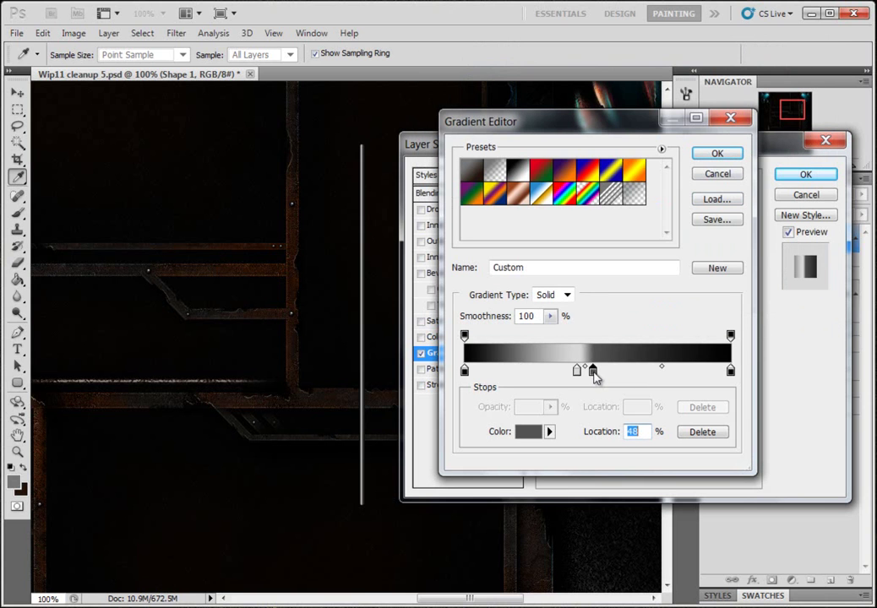
pyautogui.moveTo(594, 377); pyautogui.dragTo(594, 377)
pyautogui.doubleClick(634, 432)
pyautogui.click(528, 431)
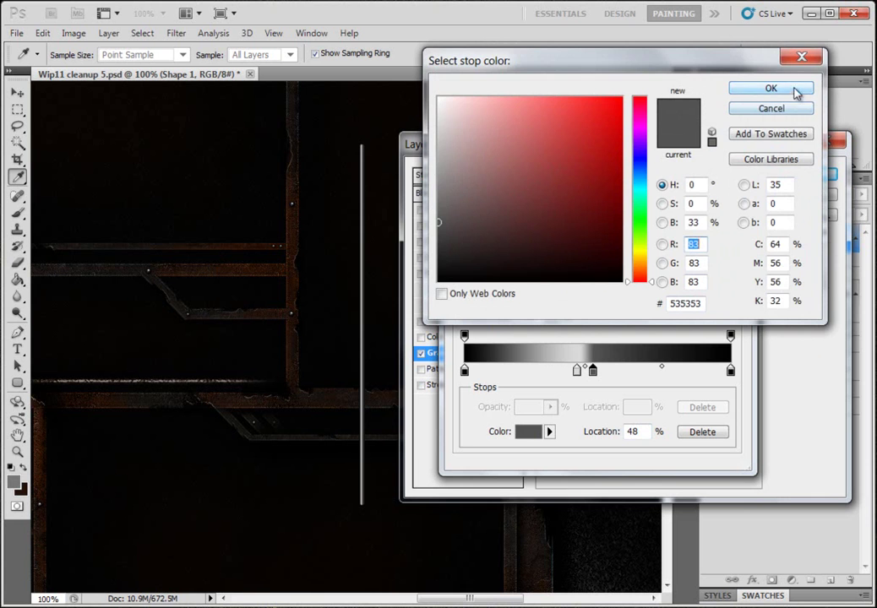
pyautogui.click(768, 90)
pyautogui.click(723, 156)
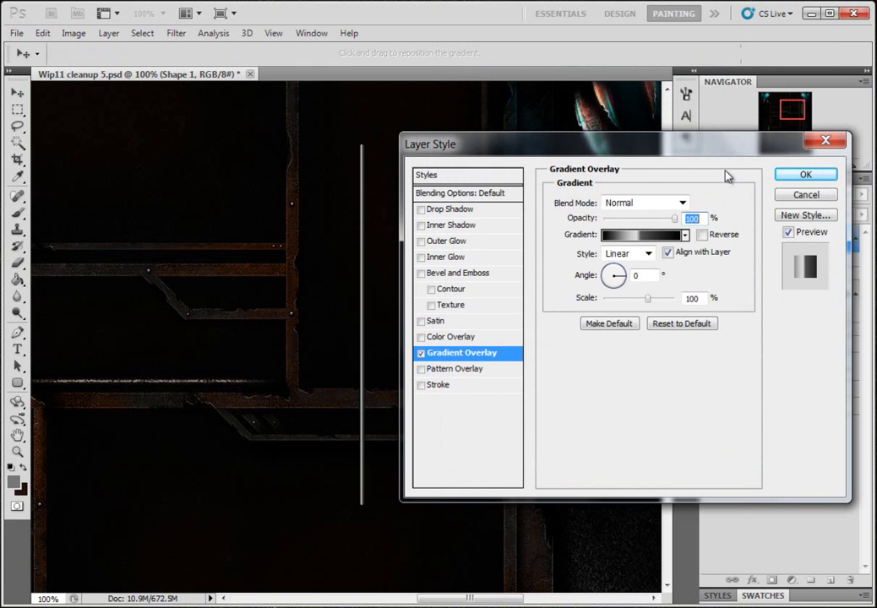
pyautogui.click(804, 175)
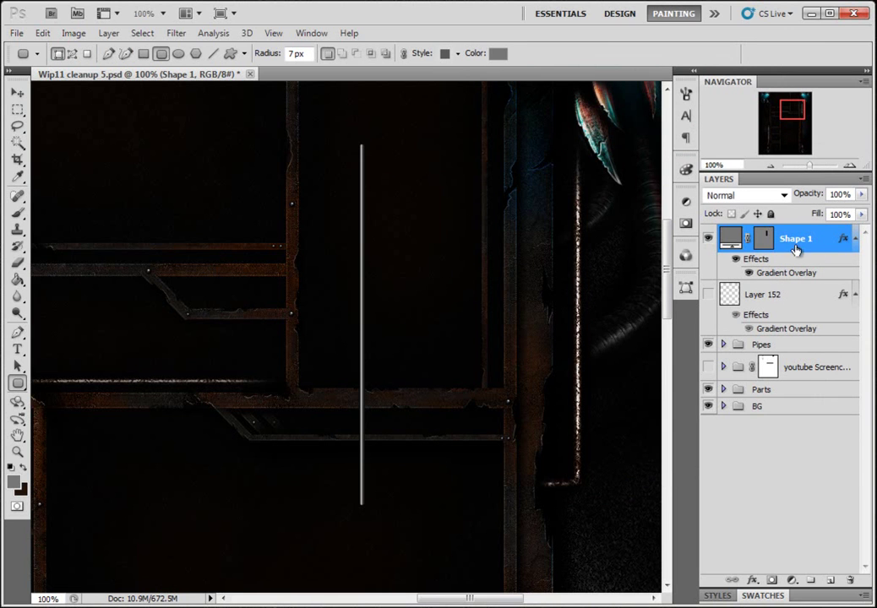
# - Group Shape 1, merge it into the Group 78 pixel layer, and nudge it slightly right
pyautogui.hotkey('ctrl', 'g')
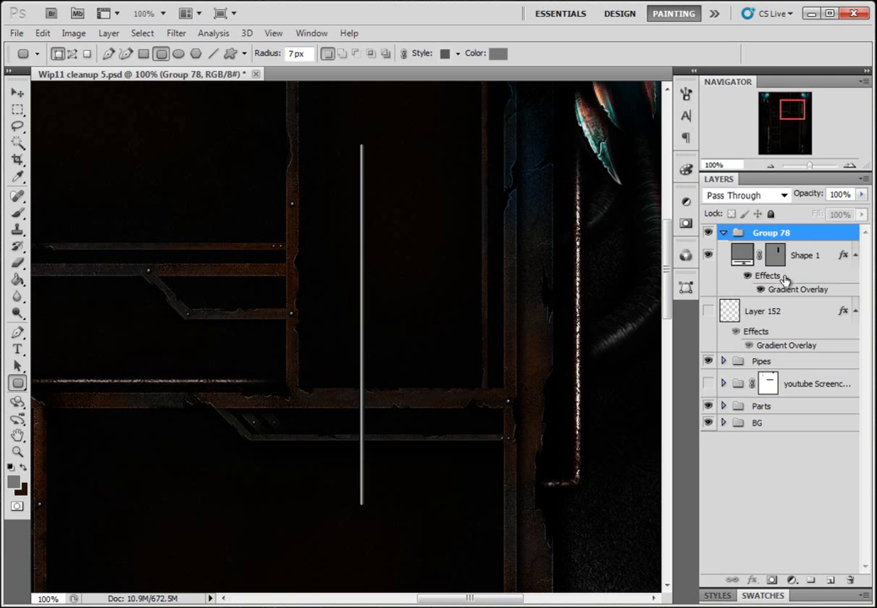
pyautogui.hotkey('ctrl', 'e')
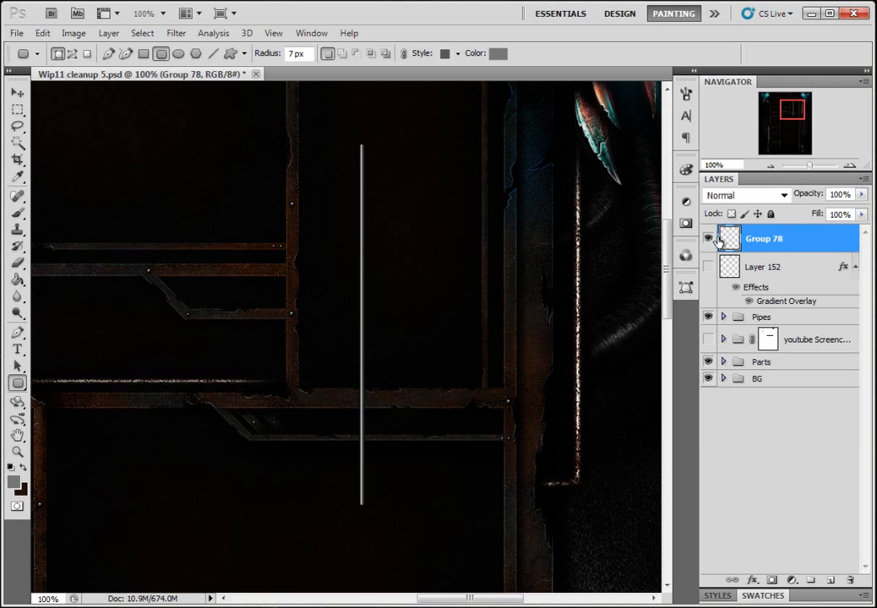
pyautogui.click(709, 240)
pyautogui.click(708, 240)
pyautogui.click(708, 240)
pyautogui.click(708, 240)
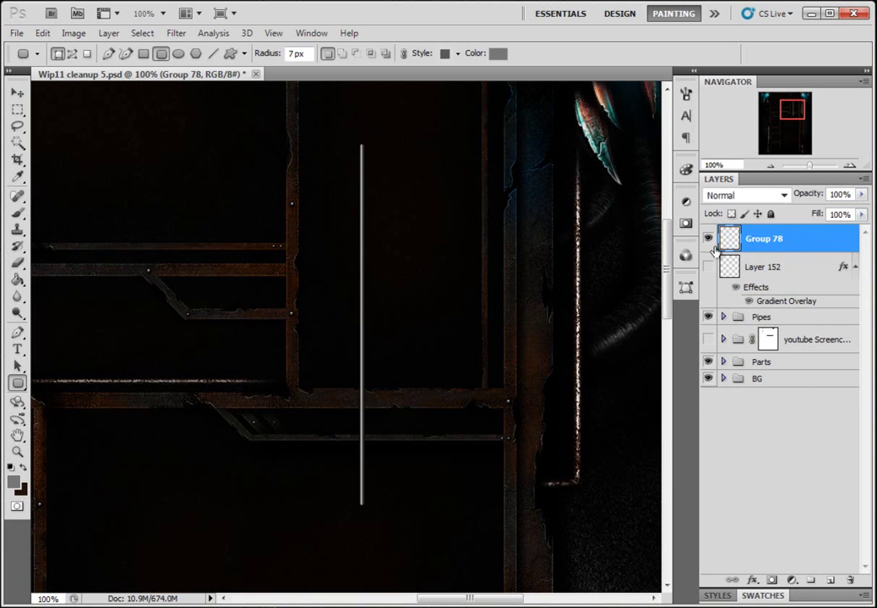
pyautogui.click(17, 91)
pyautogui.moveTo(369, 287)
pyautogui.mouseDown()
pyautogui.moveTo(382, 295)
pyautogui.moveTo(382, 280)
pyautogui.mouseUp()
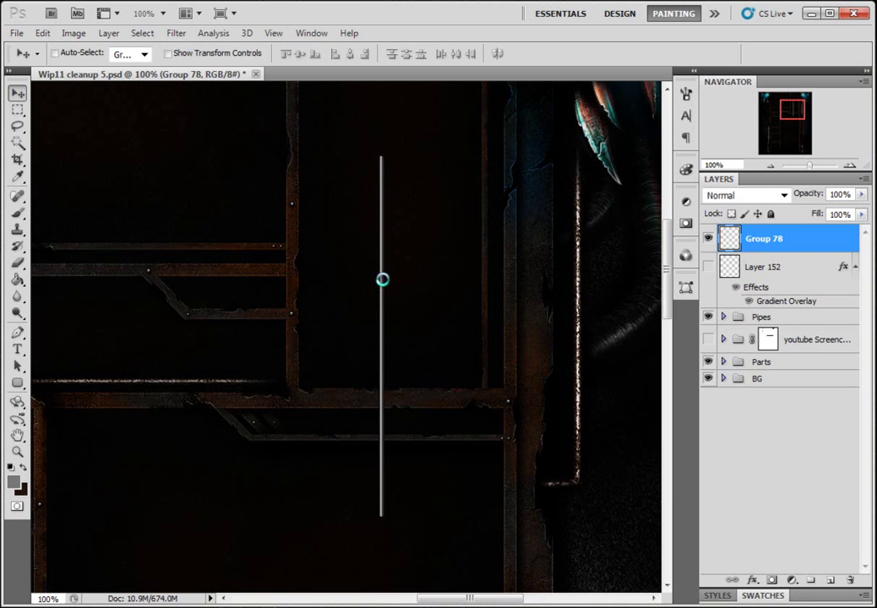
# - Zoom to 200% and marquee a thin strip along the grey pipe line
pyautogui.click(17, 109)
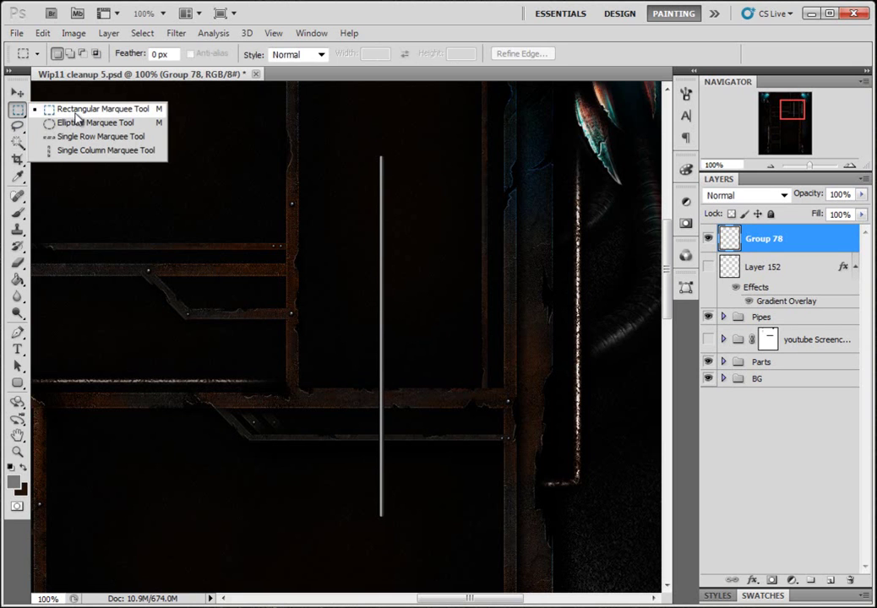
pyautogui.click(75, 111)
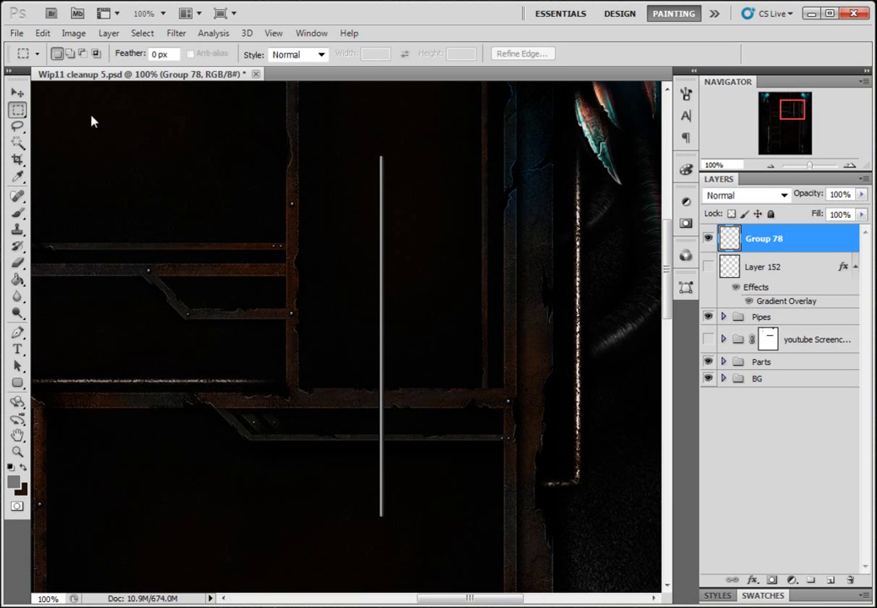
pyautogui.click(849, 165)
pyautogui.moveTo(793, 110)
pyautogui.mouseDown()
pyautogui.moveTo(779, 135)
pyautogui.moveTo(792, 105)
pyautogui.mouseUp()
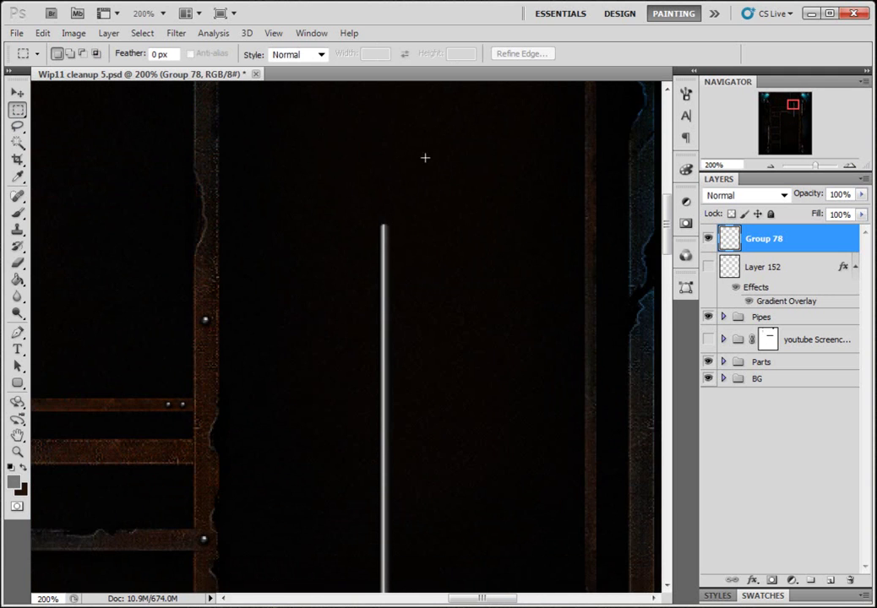
pyautogui.scroll(-2, 380, 195)
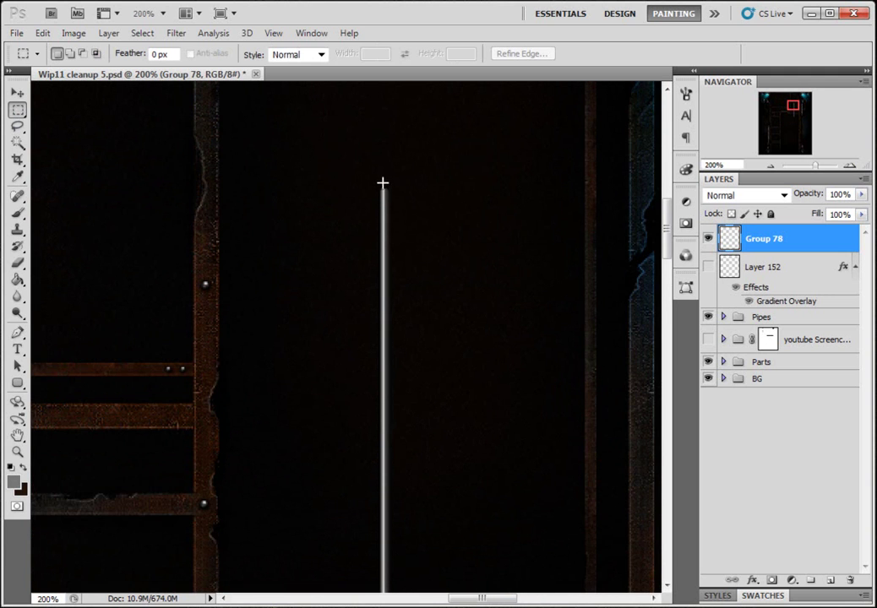
pyautogui.moveTo(390, 251); pyautogui.dragTo(382, 568)
pyautogui.click(406, 556)
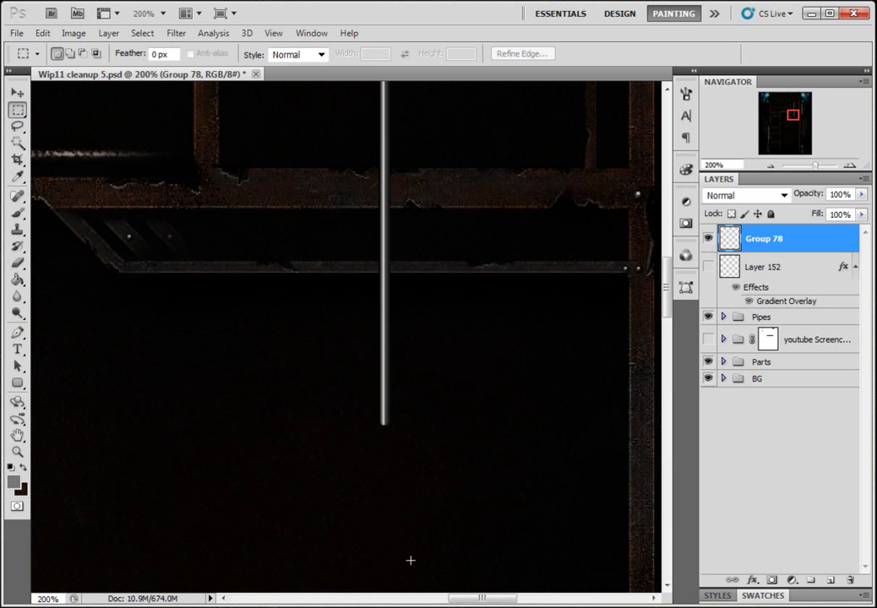
pyautogui.hotkey('ctrl', 'z')
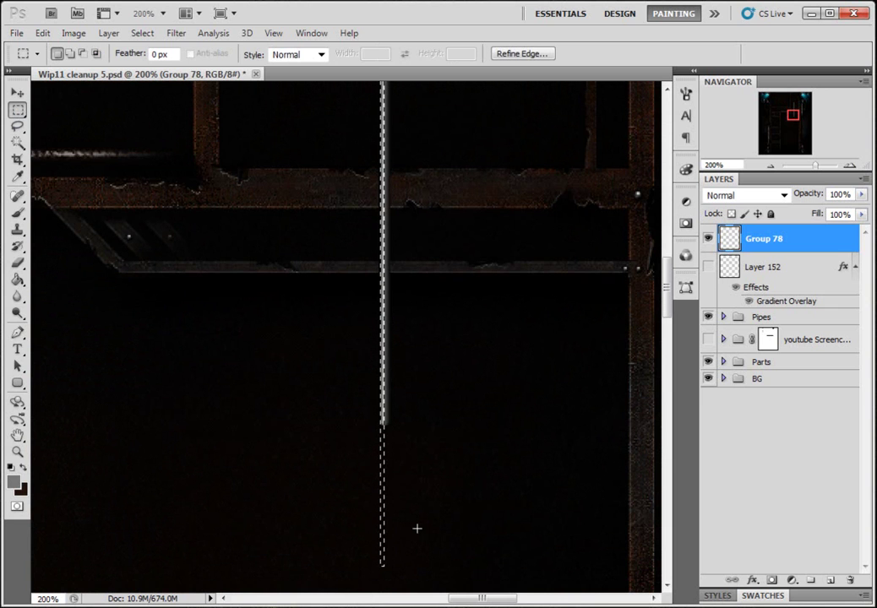
# - On a new layer, fill the strip with white, deselect, and nudge it 1 pixel right
pyautogui.click(832, 581)
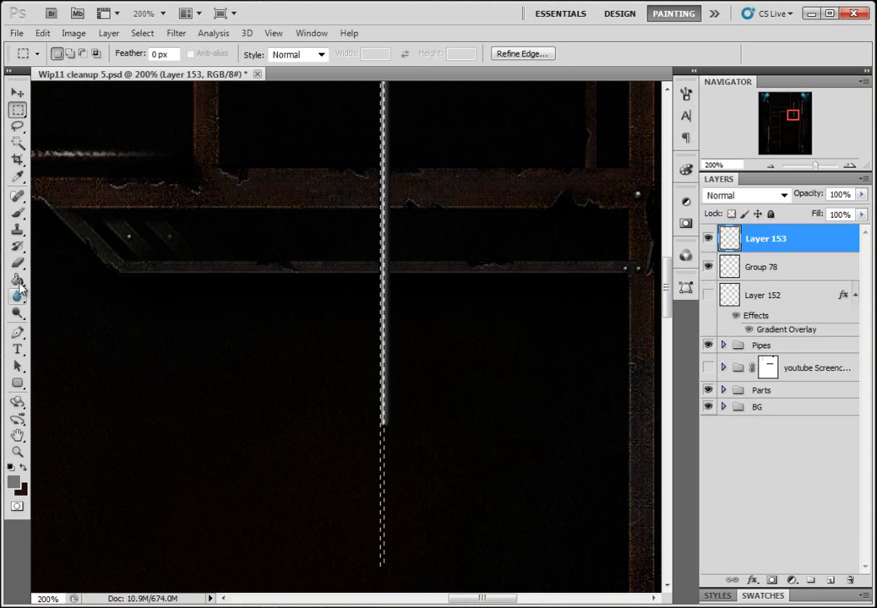
pyautogui.click(18, 279)
pyautogui.click(10, 467)
pyautogui.click(22, 468)
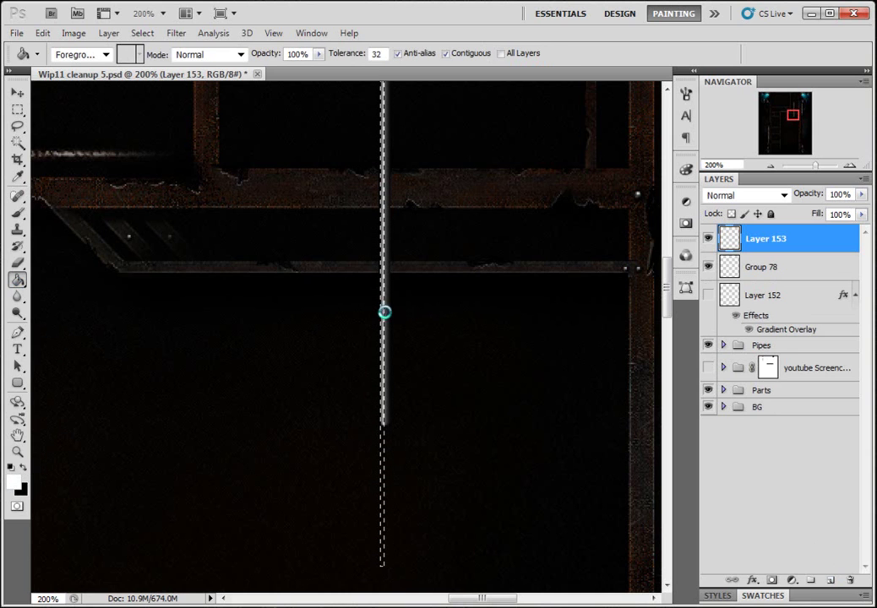
pyautogui.click(381, 320)
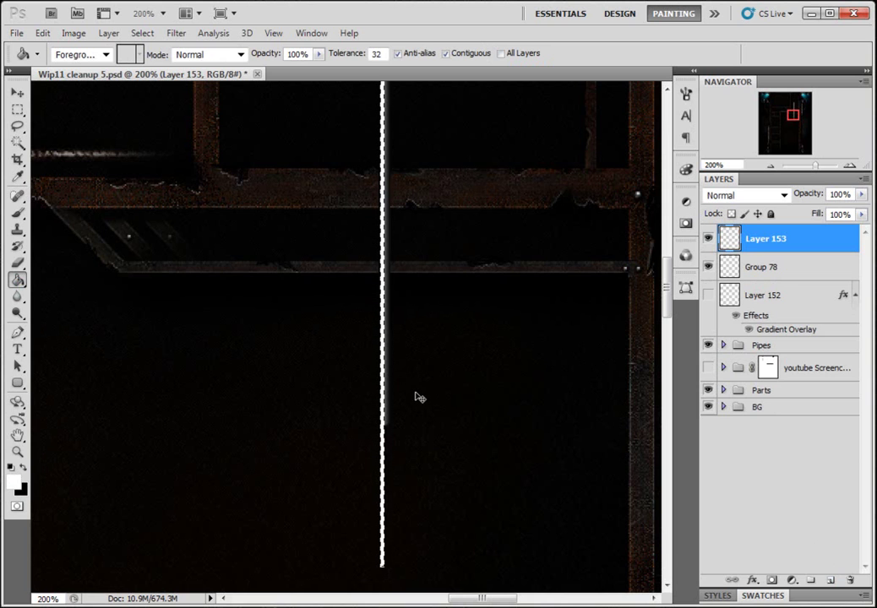
pyautogui.hotkey('ctrl', 'd')
pyautogui.click(17, 91)
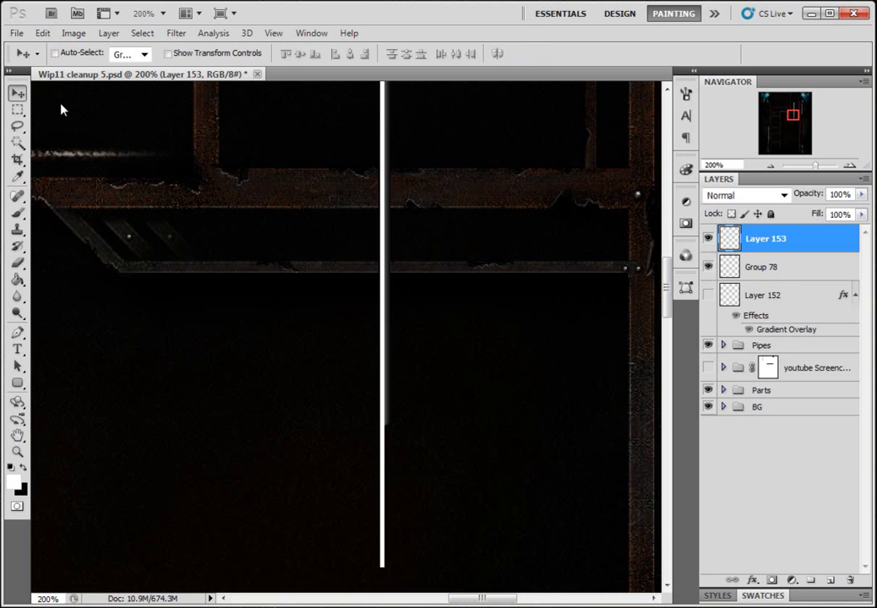
pyautogui.press('Right')
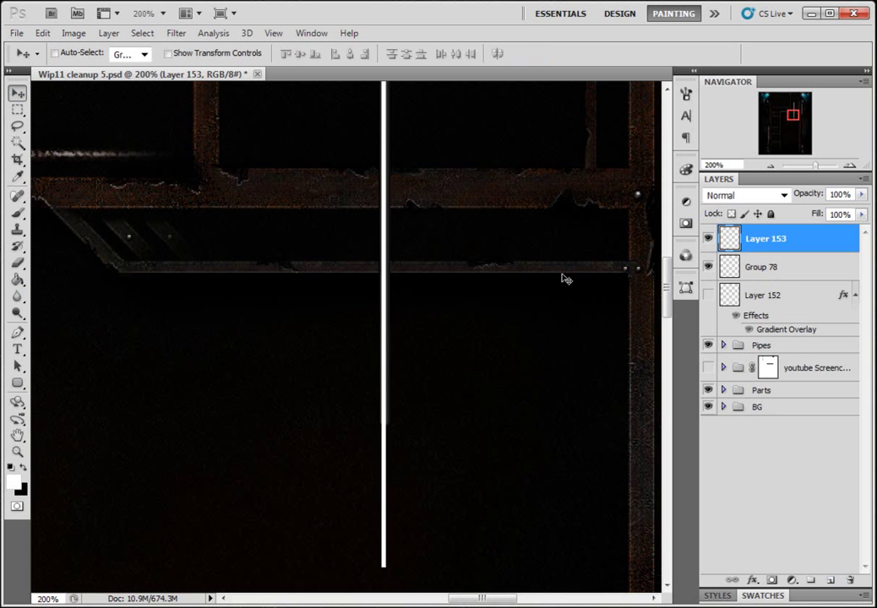
# - At 100% zoom, trim Layer 153's white line to Group 78's grey line length, then deselect
pyautogui.click(770, 167)
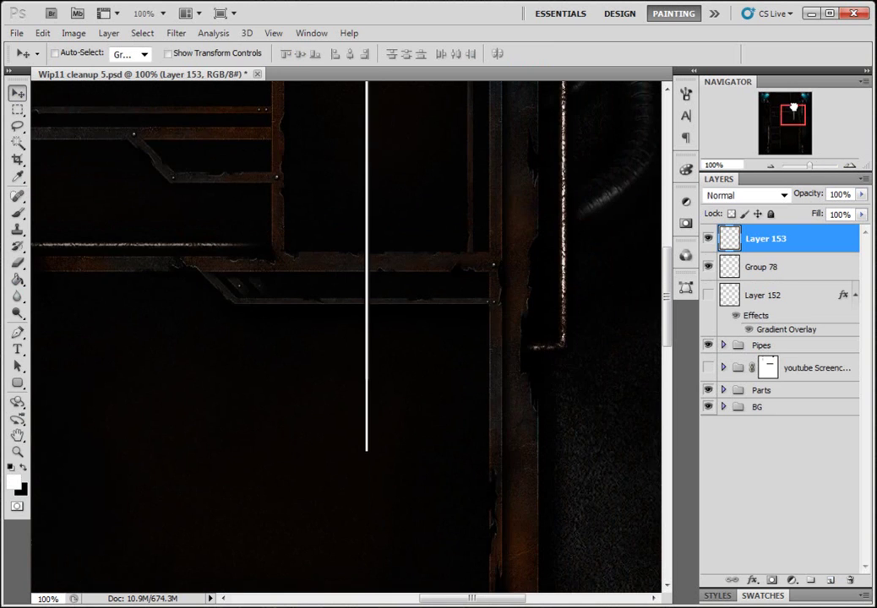
pyautogui.moveTo(798, 114)
pyautogui.mouseDown()
pyautogui.moveTo(793, 110)
pyautogui.moveTo(796, 116)
pyautogui.mouseUp()
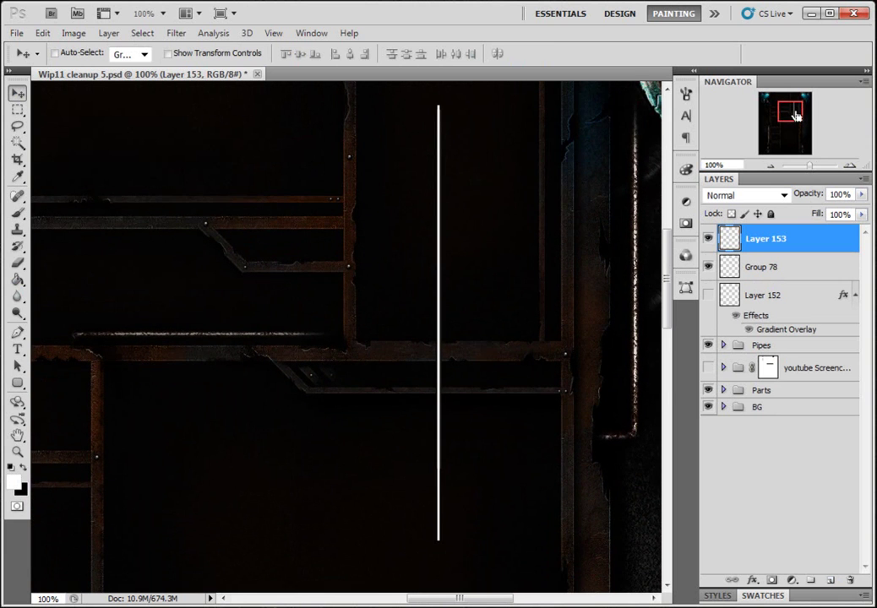
pyautogui.moveTo(796, 116); pyautogui.dragTo(797, 112)
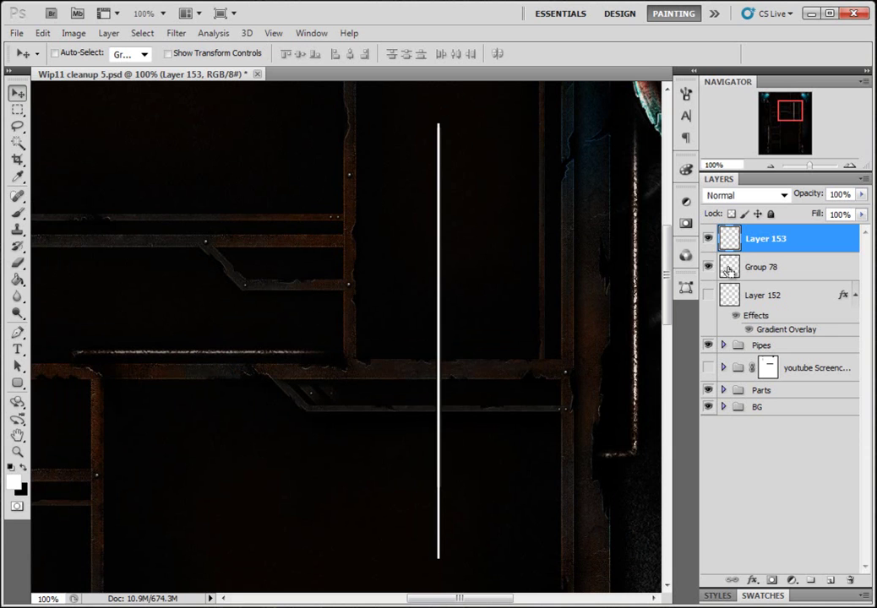
pyautogui.keyDown('ctrl'); pyautogui.click(730, 269); pyautogui.keyUp('ctrl')
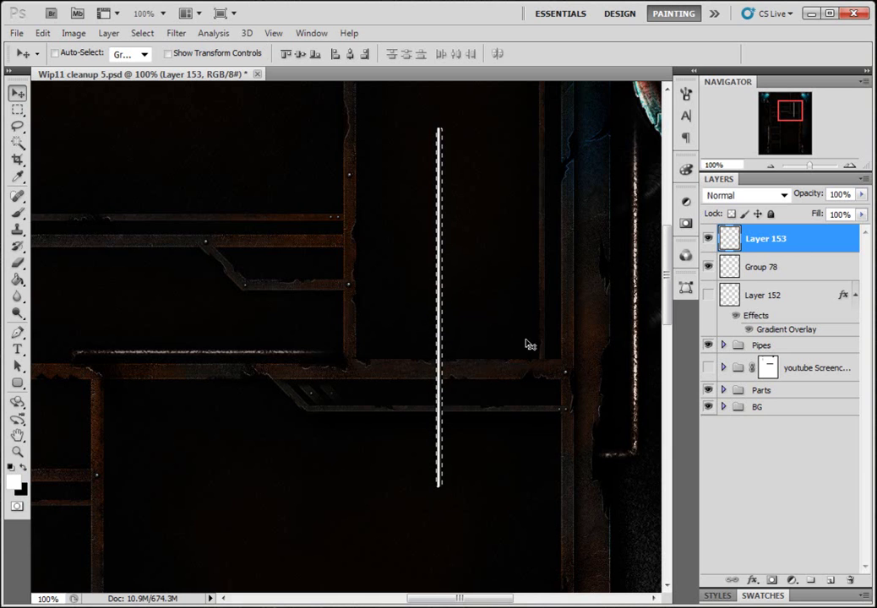
pyautogui.click(708, 238)
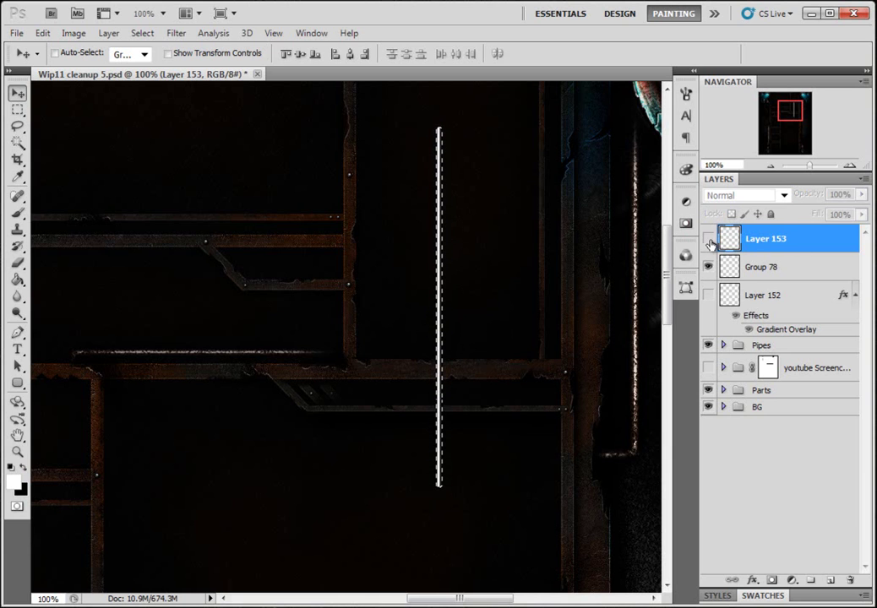
pyautogui.click(708, 238)
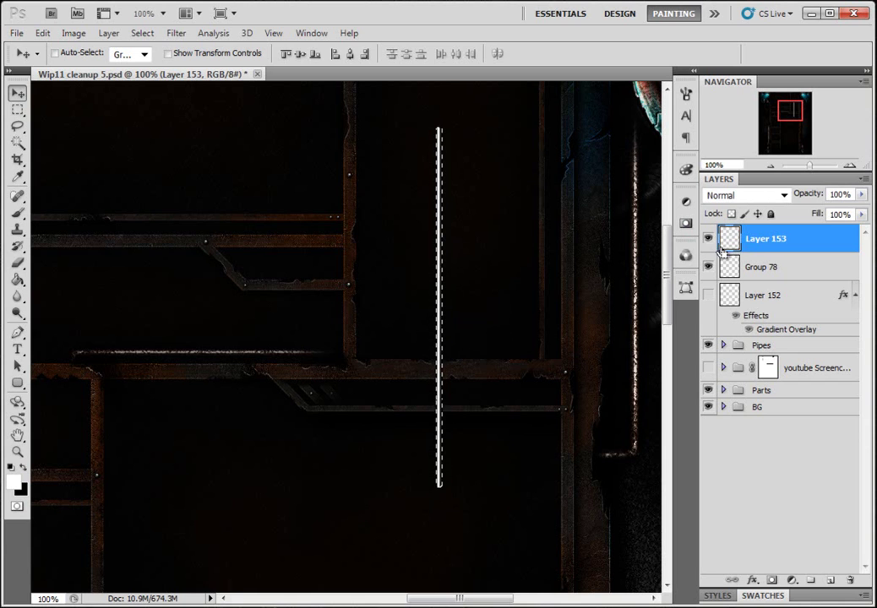
pyautogui.hotkey('ctrl', 'd')
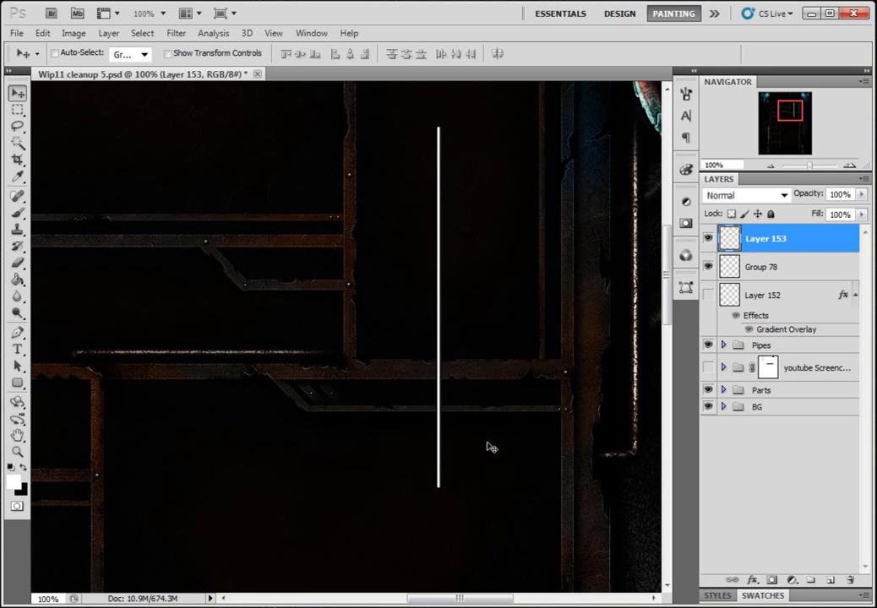
# - Apply a Gaussian Blur with a 1.2-pixel radius to Layer 153's white line
pyautogui.click(176, 34)
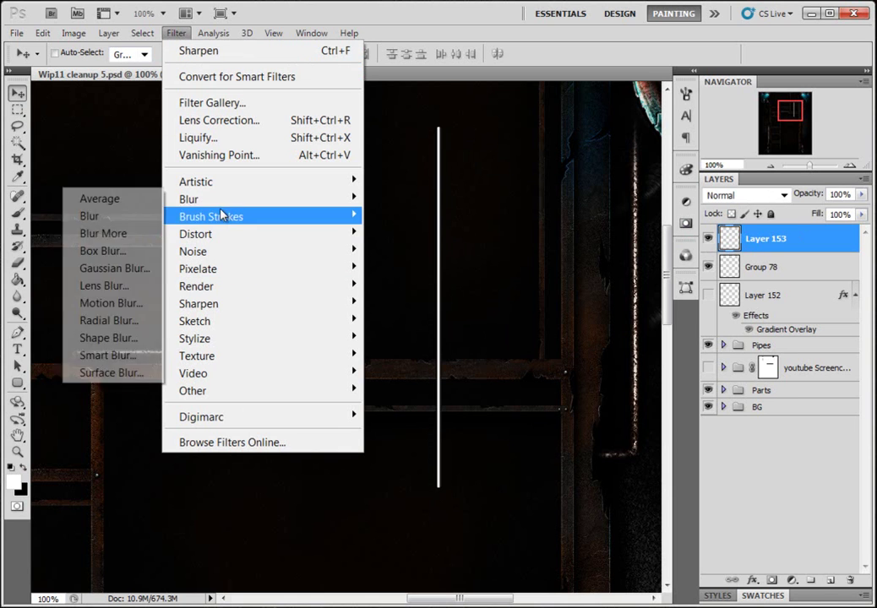
pyautogui.moveTo(219, 198)
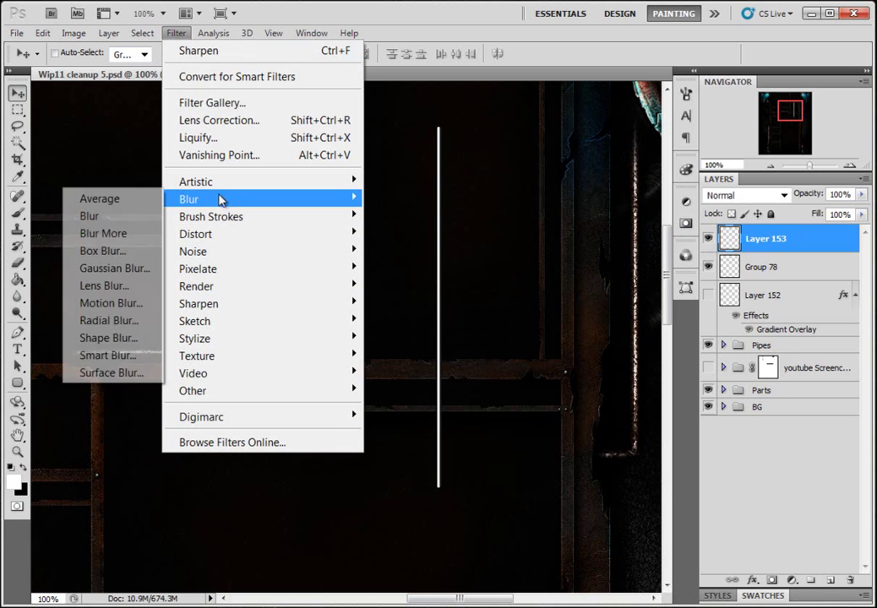
pyautogui.click(138, 269)
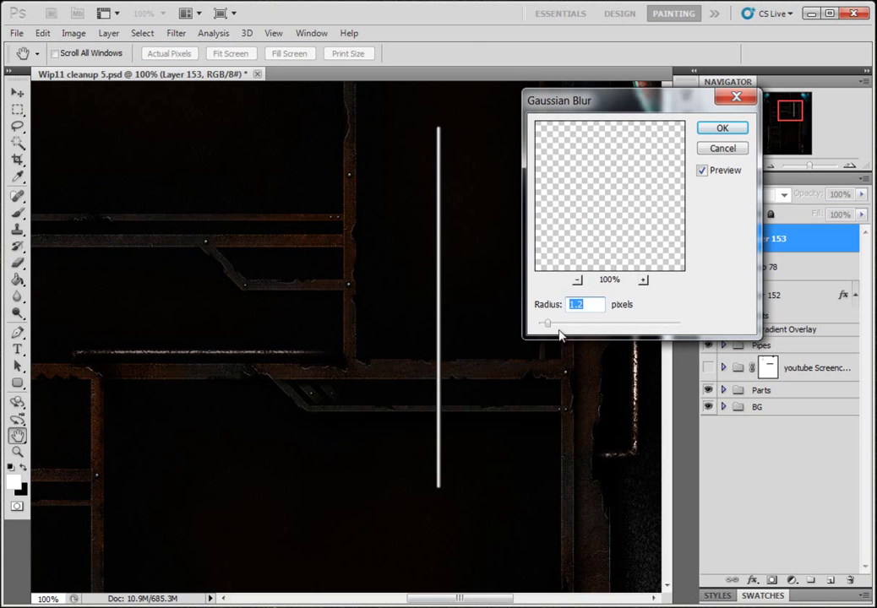
pyautogui.click(724, 131)
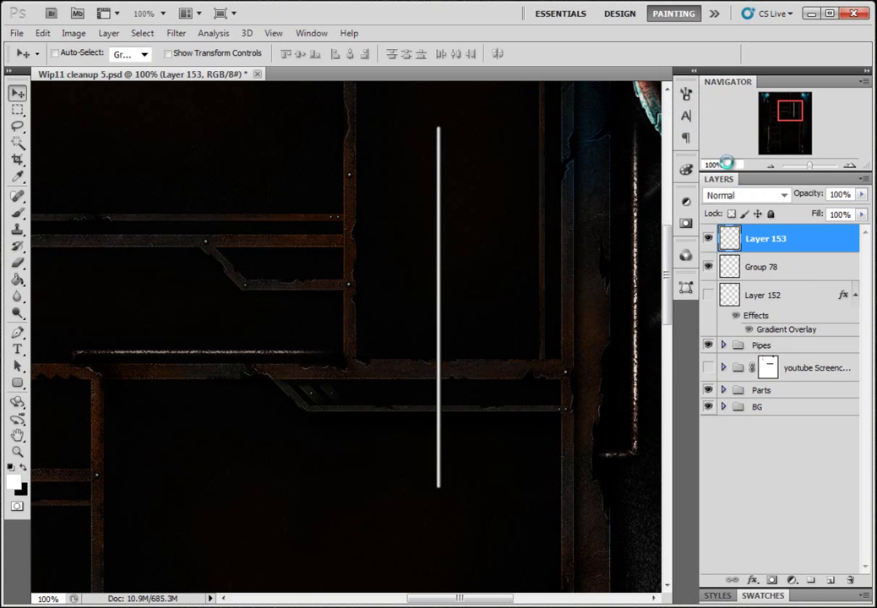
# - Set Layer 153 to Overlay blend mode and merge it with Group 78
pyautogui.keyDown('ctrl'); pyautogui.click(729, 271); pyautogui.keyUp('ctrl')
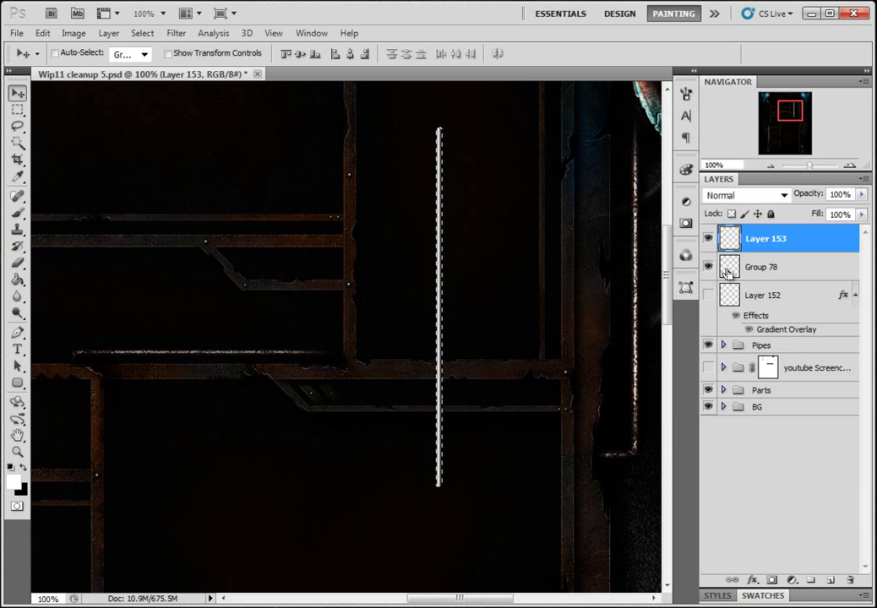
pyautogui.hotkey('ctrl', 'd')
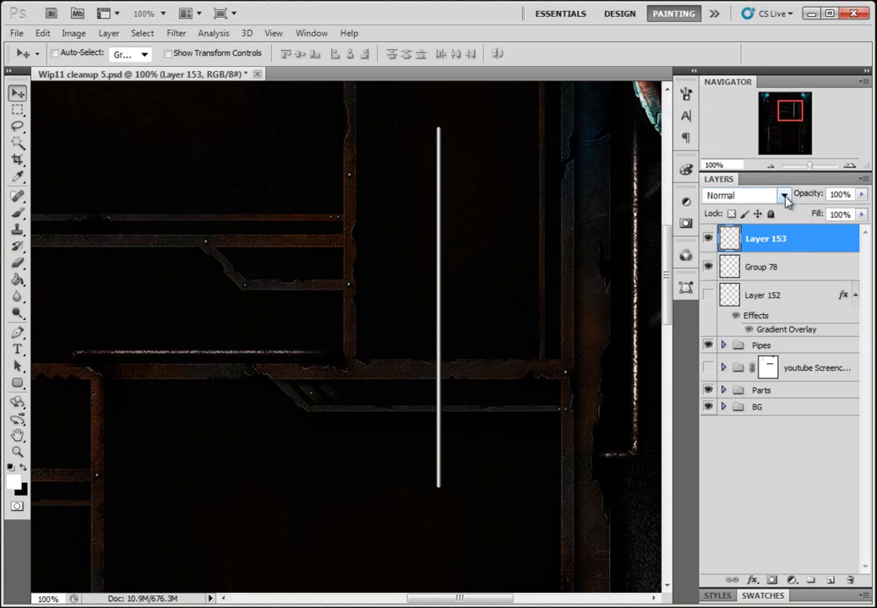
pyautogui.click(785, 197)
pyautogui.click(748, 432)
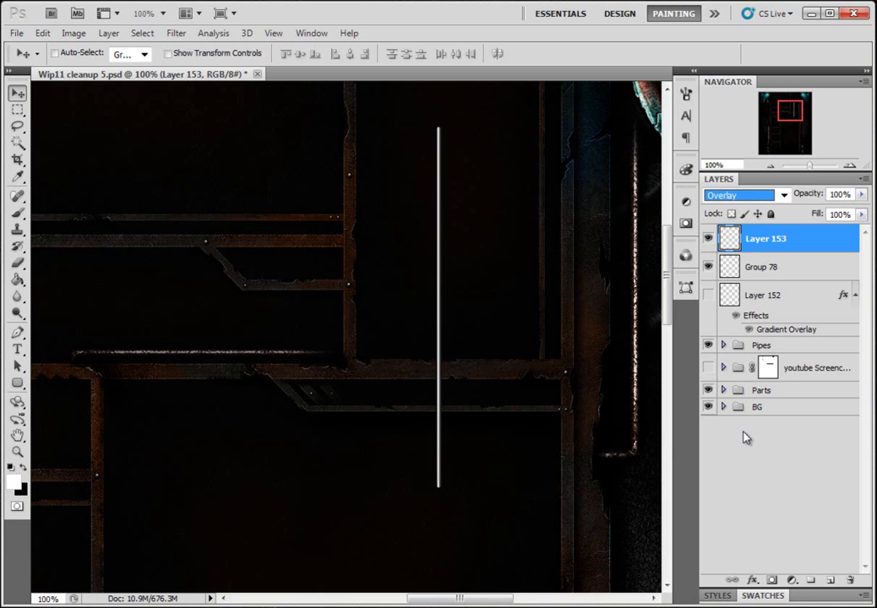
pyautogui.moveTo(774, 280); pyautogui.dragTo(793, 261)
pyautogui.keyDown('shift'); pyautogui.click(776, 267); pyautogui.keyUp('shift')
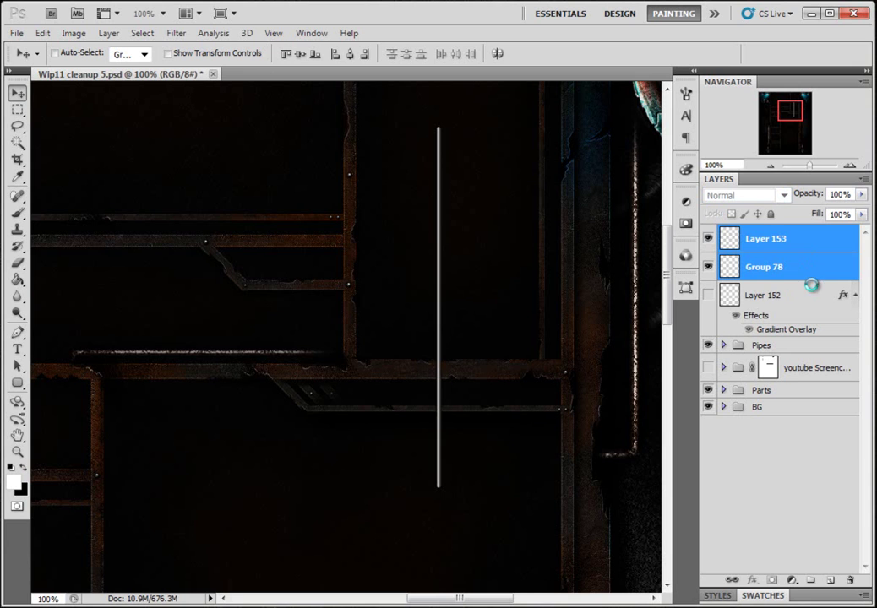
pyautogui.hotkey('ctrl', 'e')
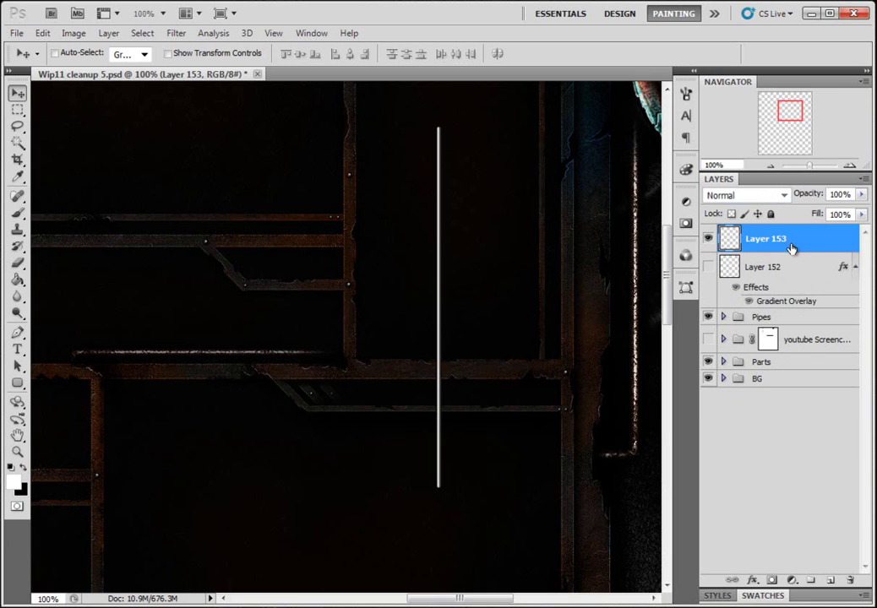
# - On a new Layer 154, brush a thin white vertical streak along the pipe line
pyautogui.click(832, 583)
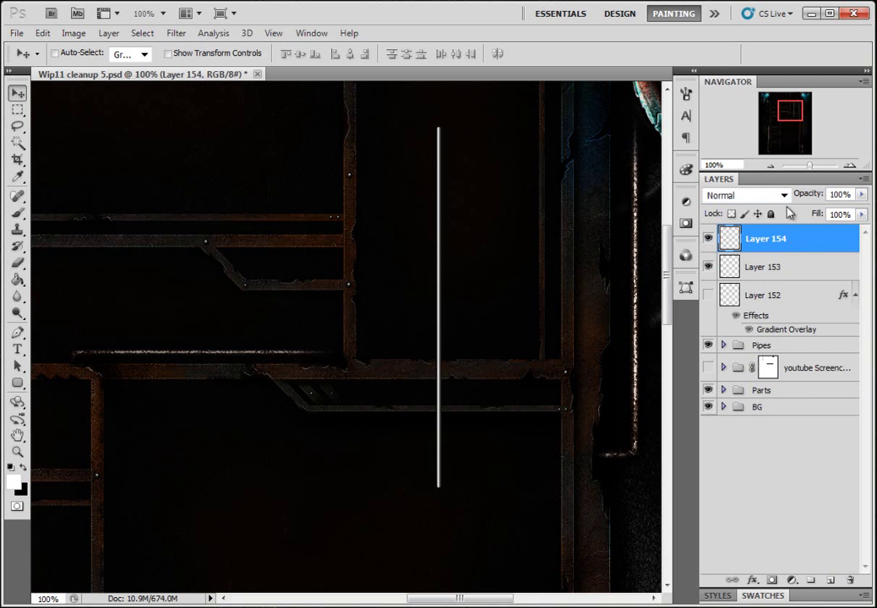
pyautogui.moveTo(789, 113); pyautogui.dragTo(791, 111)
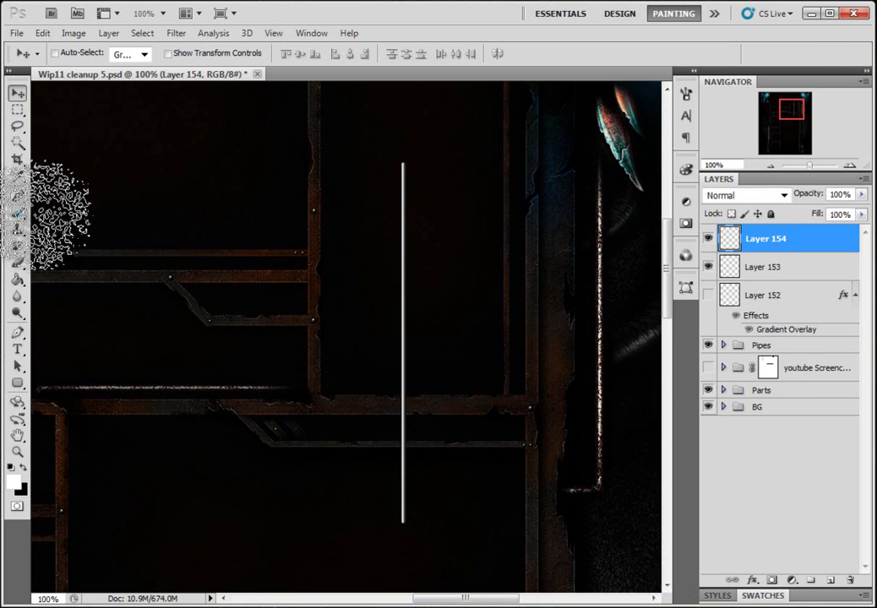
pyautogui.press('b')
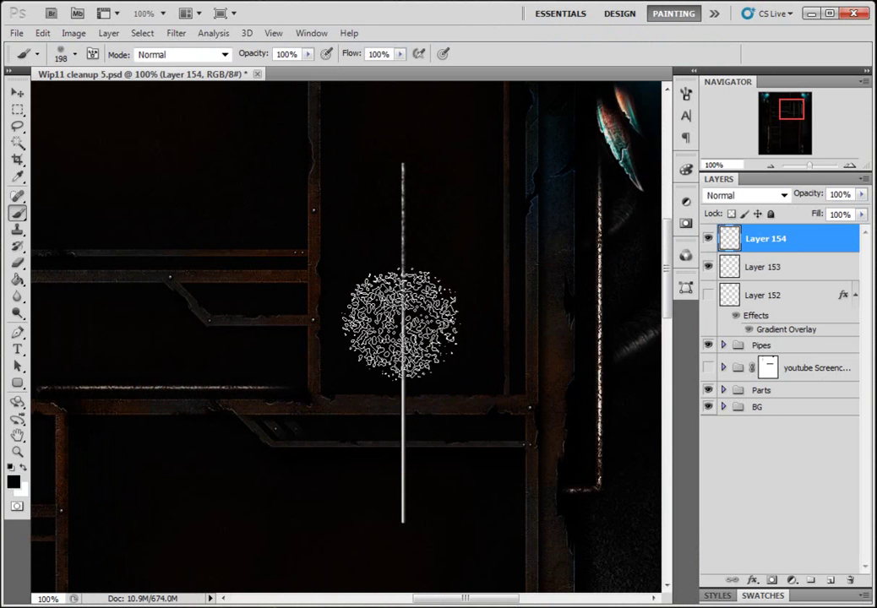
pyautogui.moveTo(402, 407); pyautogui.dragTo(402, 524)
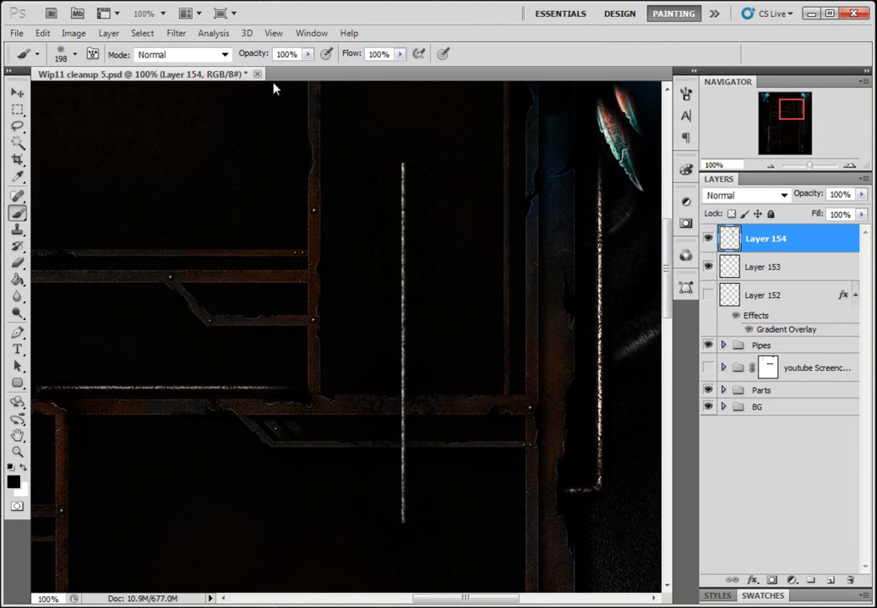
# - Apply Filter > Sharpen three times to the streak, then load Layer 153's pixels as a selection
pyautogui.click(177, 34)
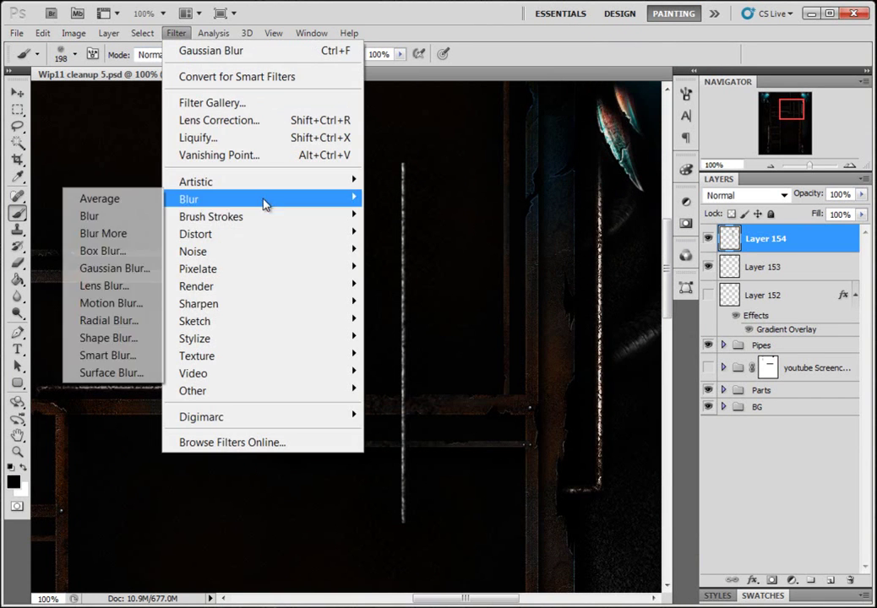
pyautogui.moveTo(230, 304)
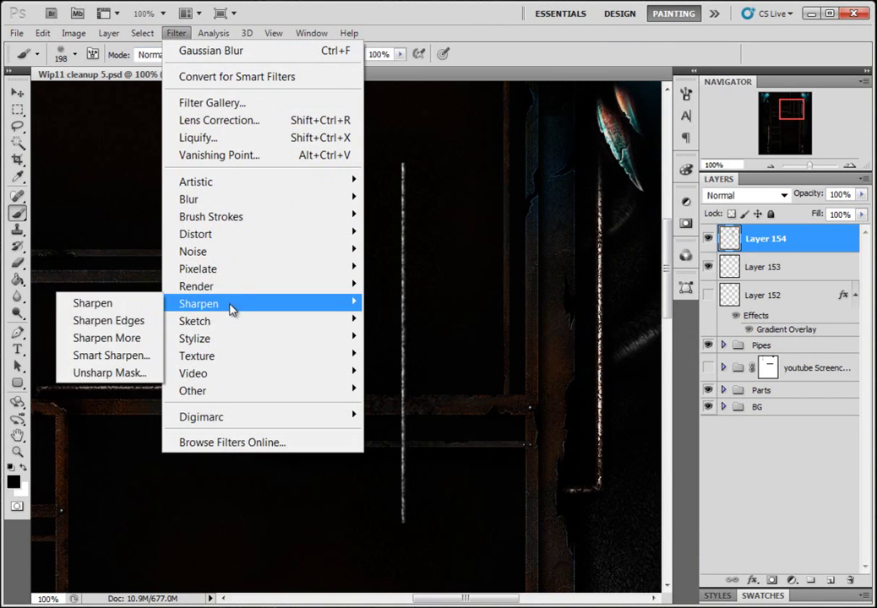
pyautogui.click(128, 303)
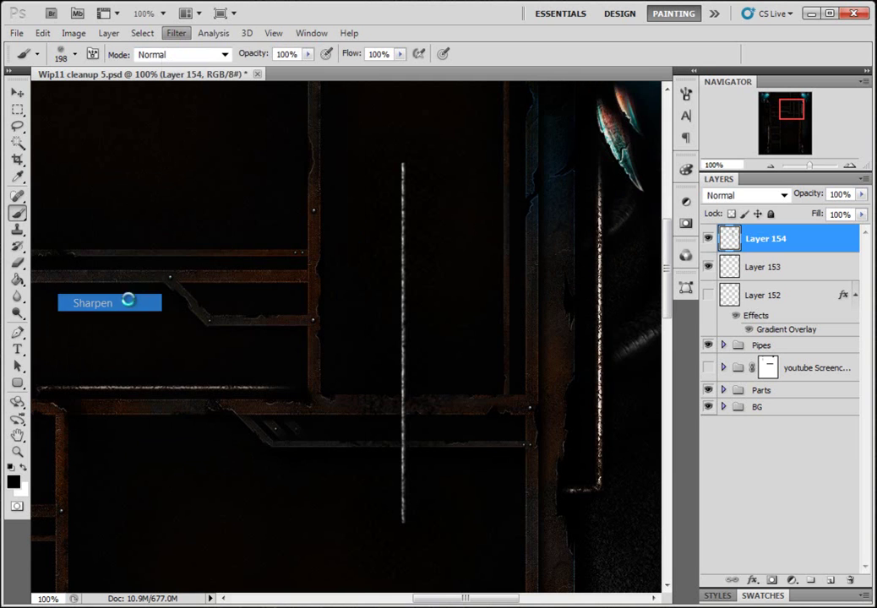
pyautogui.click(175, 34)
pyautogui.click(194, 52)
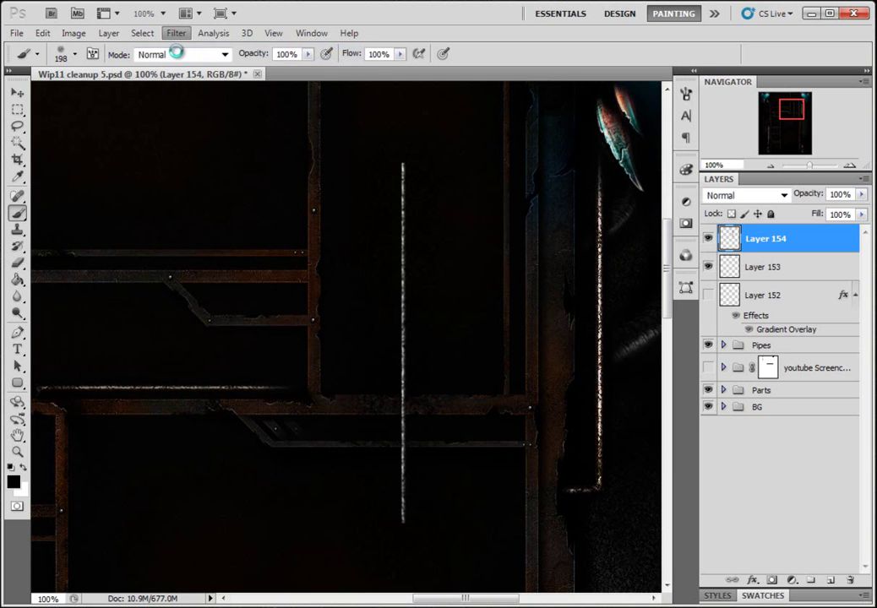
pyautogui.click(179, 34)
pyautogui.click(190, 53)
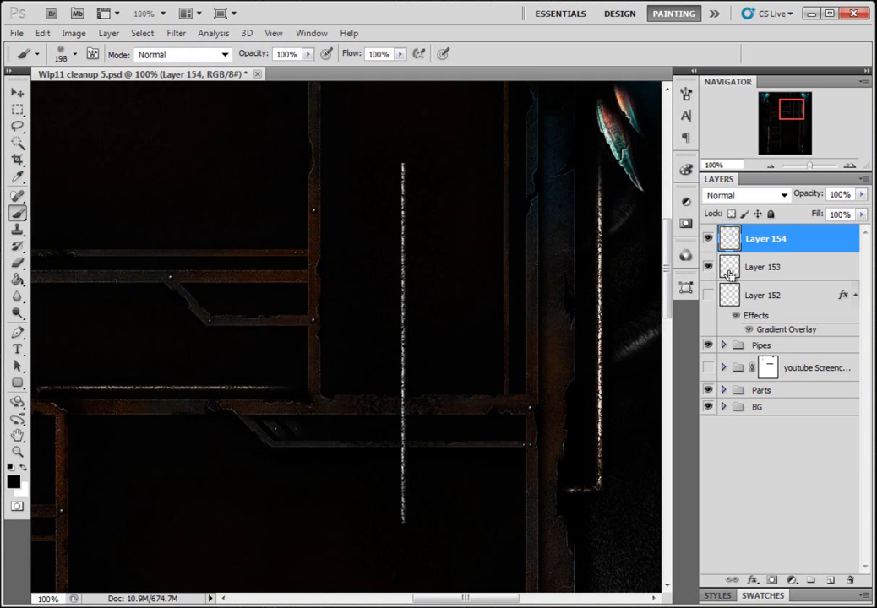
pyautogui.keyDown('ctrl'); pyautogui.click(728, 268); pyautogui.keyUp('ctrl')
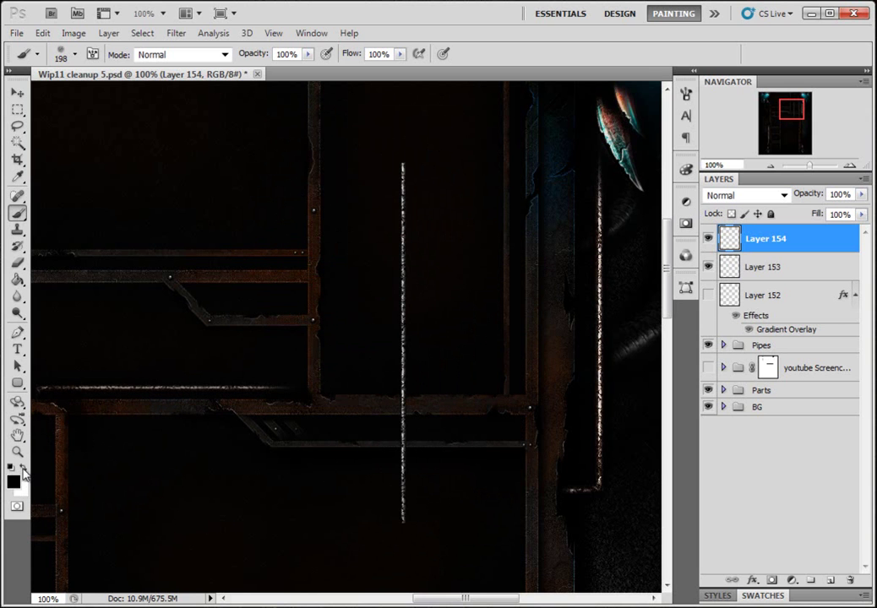
# - Set the foreground colour to a rich dark brown sampled from the canvas
pyautogui.click(24, 468)
pyautogui.click(12, 481)
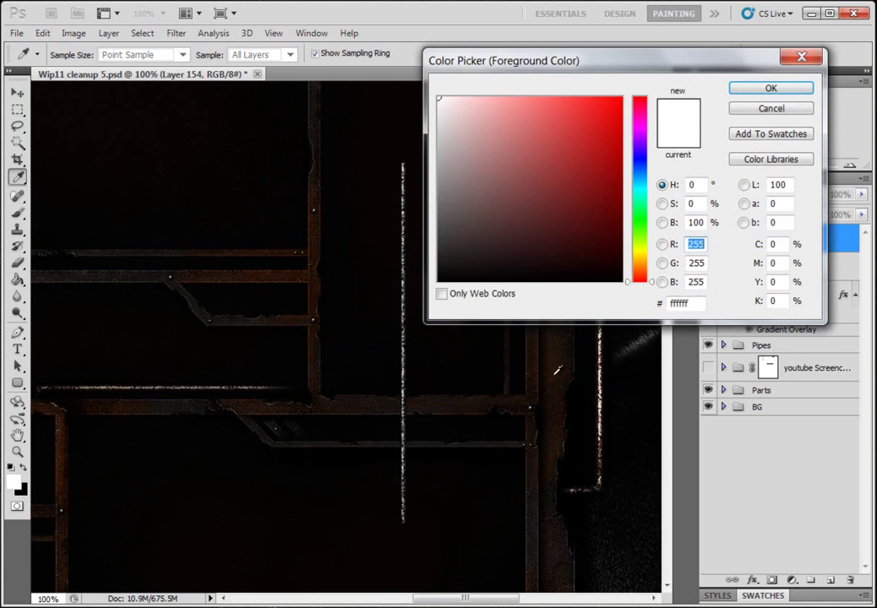
pyautogui.click(557, 361)
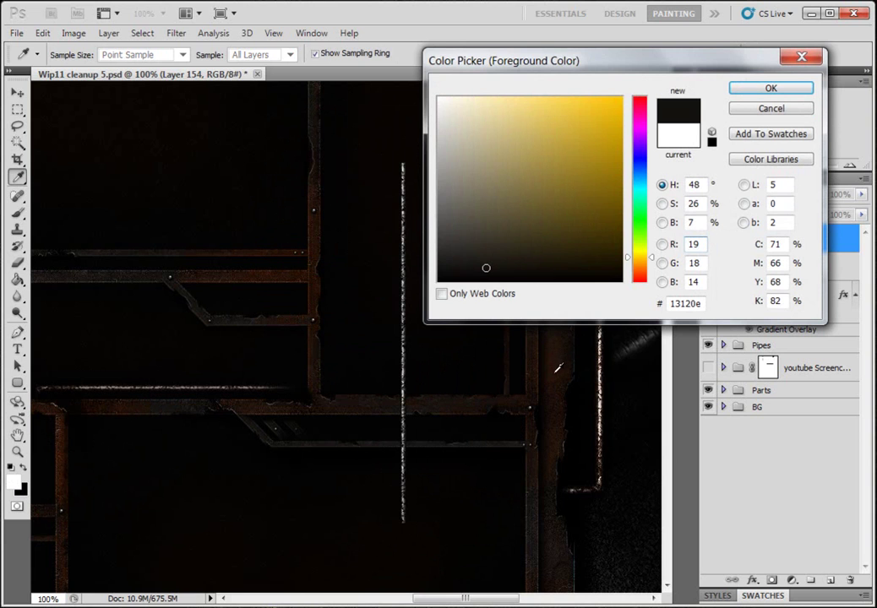
pyautogui.click(559, 367)
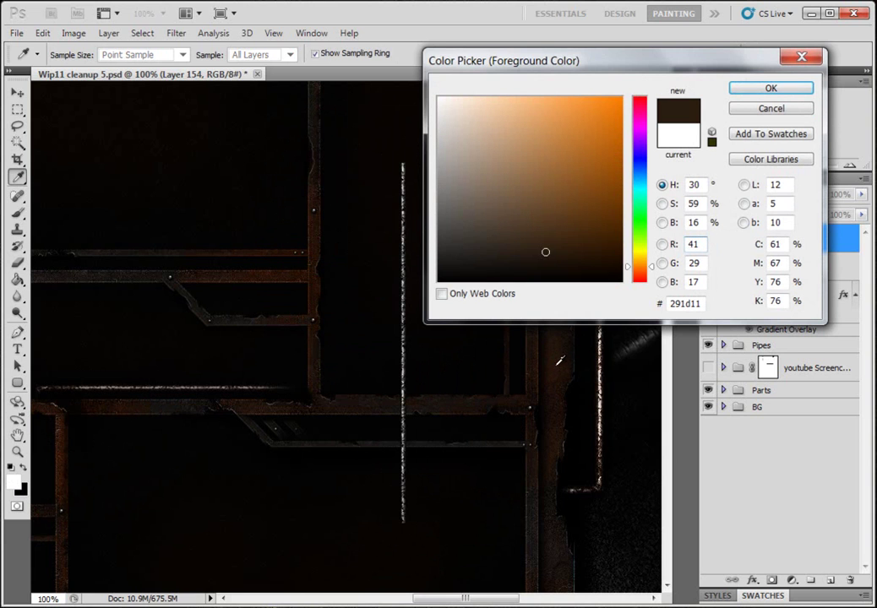
pyautogui.moveTo(546, 251); pyautogui.dragTo(551, 247)
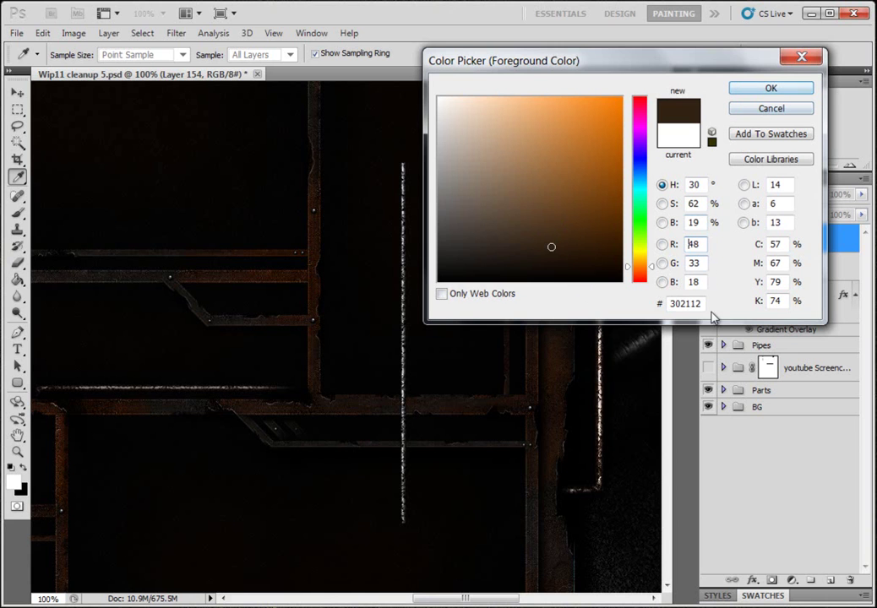
pyautogui.click(779, 90)
# - Paint a soft brown glow along the streak on a new layer
pyautogui.press('b')
pyautogui.click(832, 583)
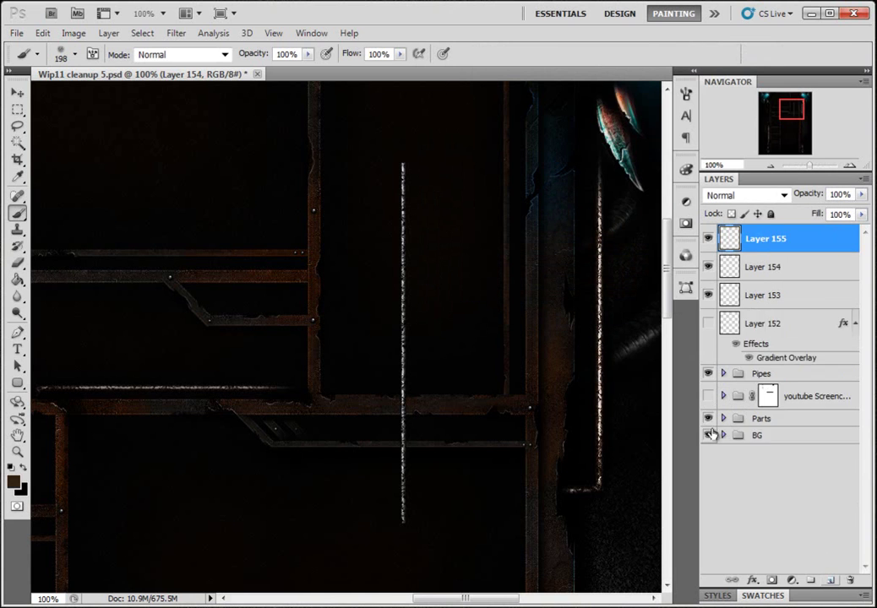
pyautogui.moveTo(398, 199)
pyautogui.mouseDown()
pyautogui.moveTo(414, 221)
pyautogui.moveTo(401, 253)
pyautogui.moveTo(407, 241)
pyautogui.moveTo(383, 245)
pyautogui.moveTo(388, 317)
pyautogui.moveTo(408, 387)
pyautogui.moveTo(383, 421)
pyautogui.moveTo(401, 500)
pyautogui.moveTo(393, 413)
pyautogui.mouseUp()
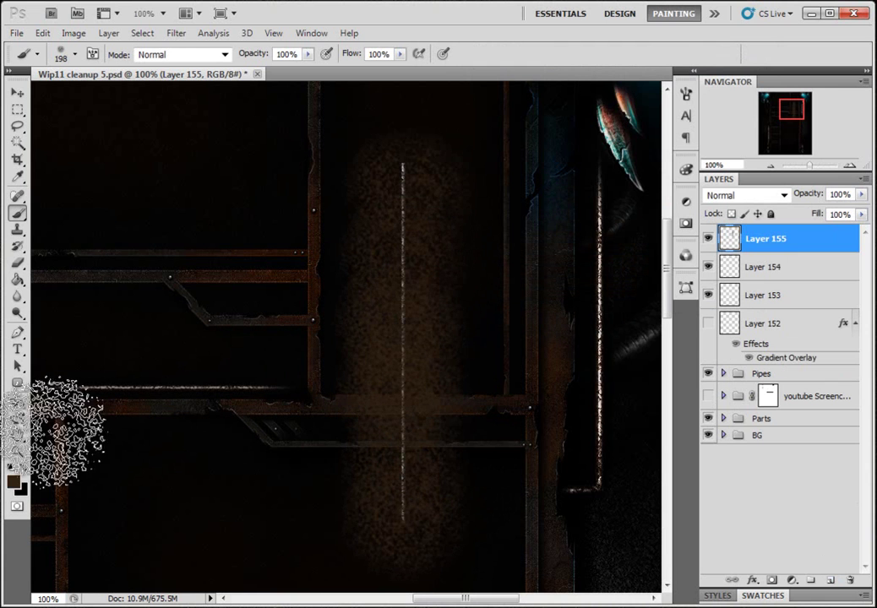
# - Switch the foreground to a slightly lighter brown and hide Layer 155
pyautogui.click(12, 481)
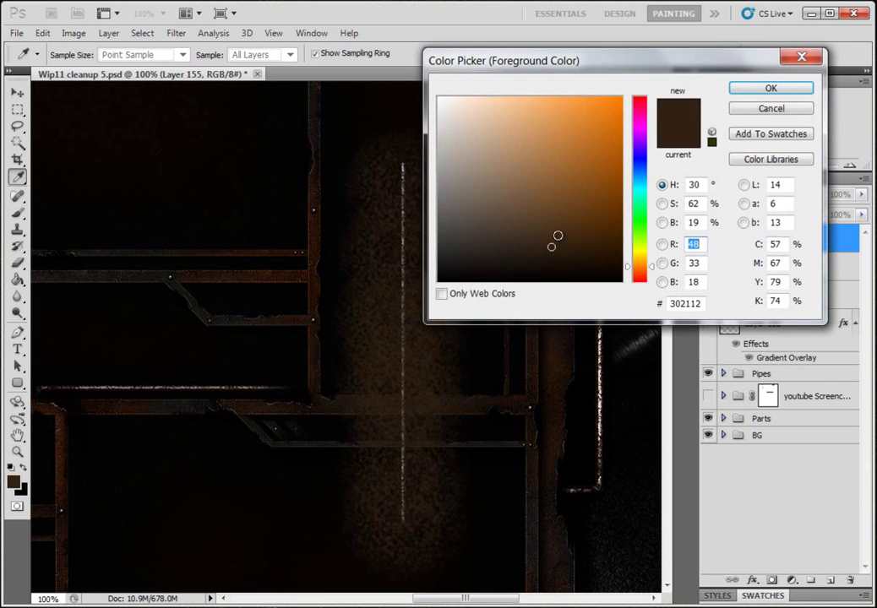
pyautogui.moveTo(558, 236); pyautogui.dragTo(556, 236)
pyautogui.click(770, 88)
pyautogui.click(708, 239)
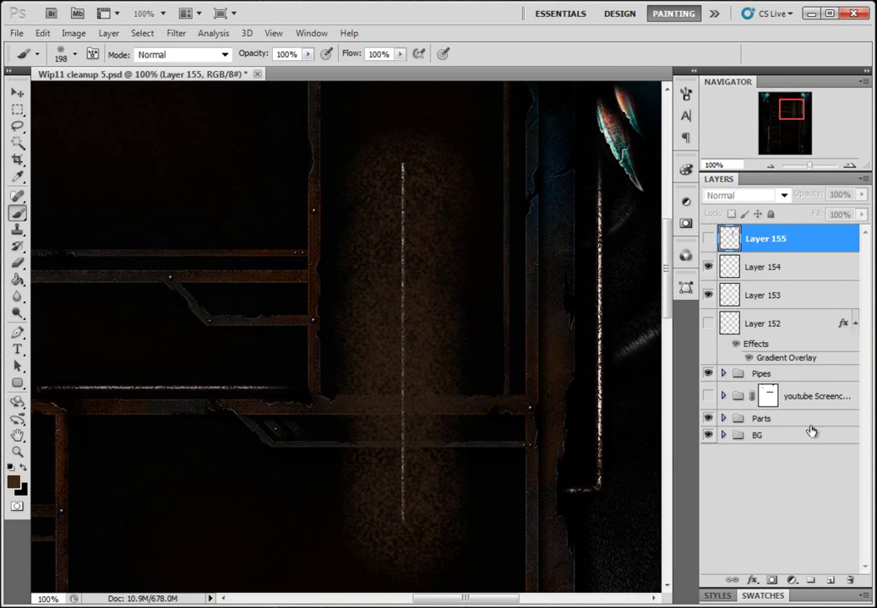
# - Paint a soft brown vertical band over the streak on a new layer and sharpen it twice
pyautogui.click(832, 580)
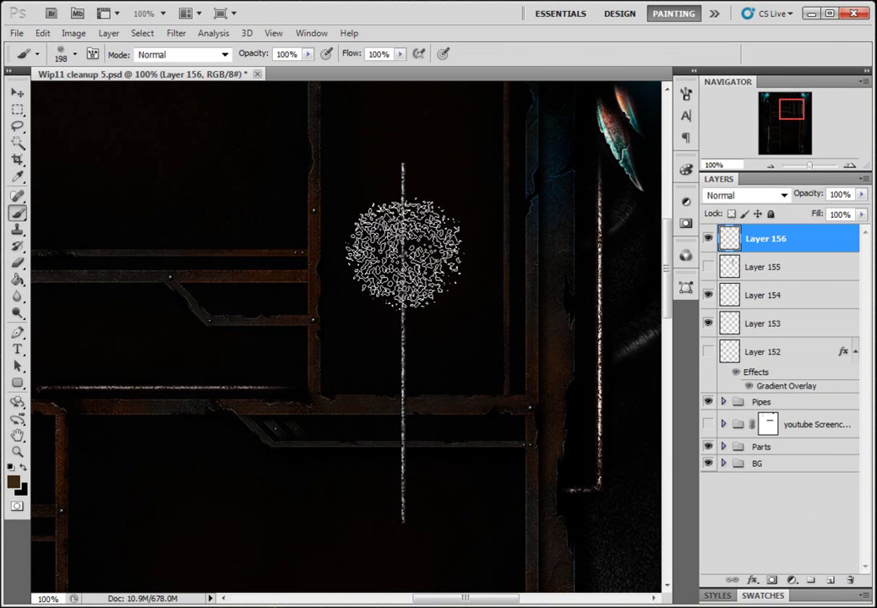
pyautogui.moveTo(403, 250); pyautogui.dragTo(402, 520)
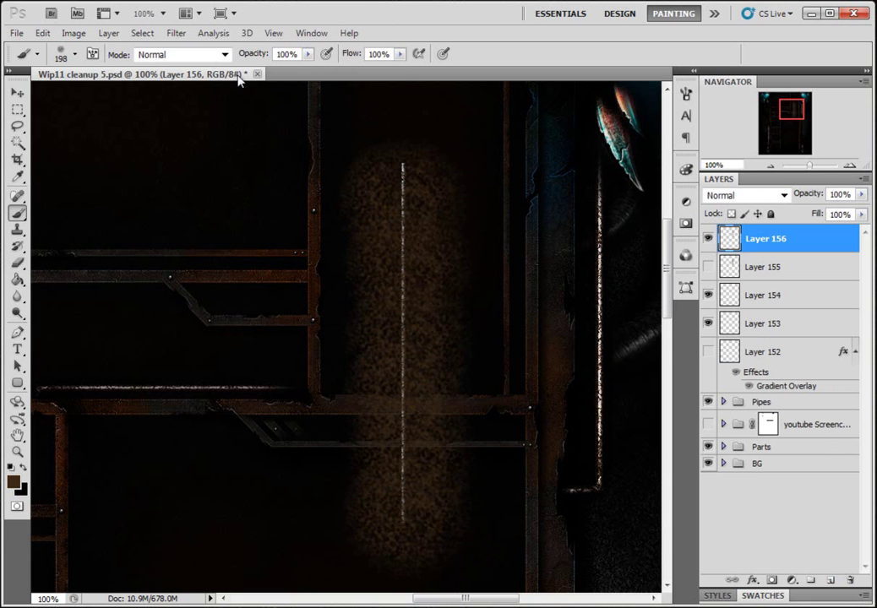
pyautogui.click(177, 33)
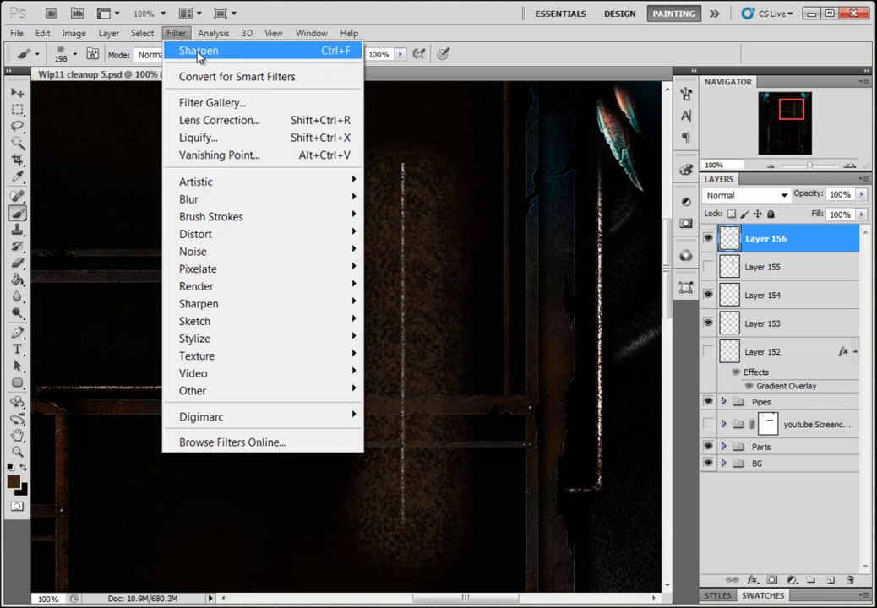
pyautogui.click(198, 53)
pyautogui.click(177, 34)
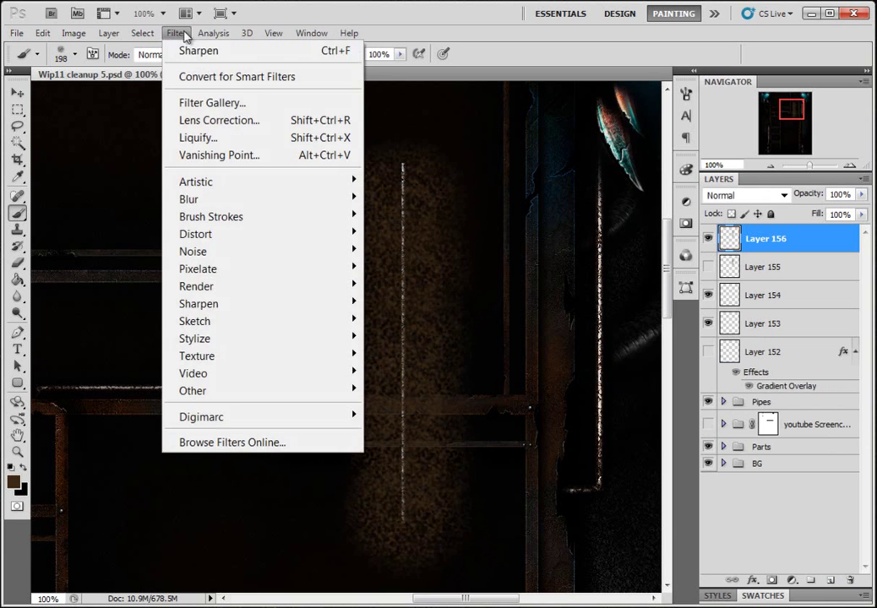
pyautogui.click(196, 50)
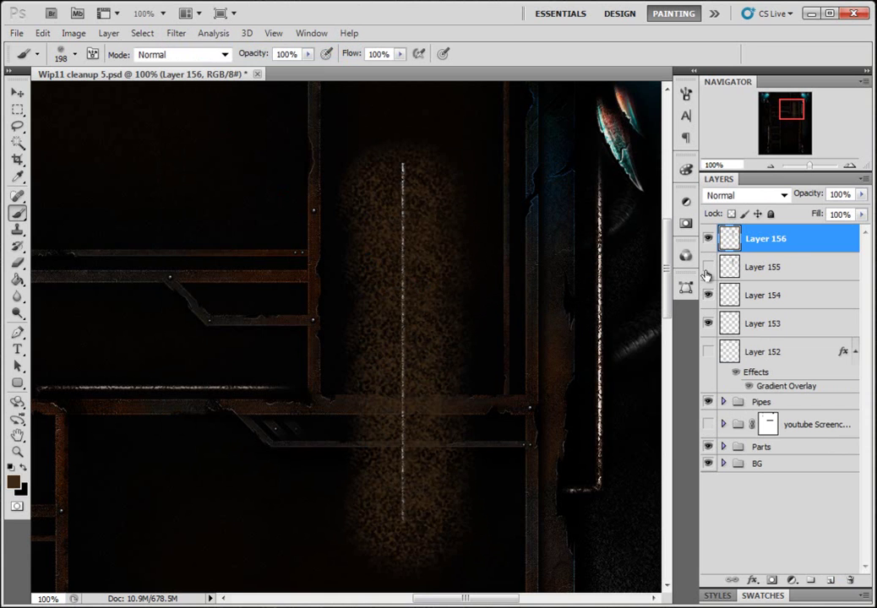
# - Remove the brown outside the streak's outline and set the layer to Hard Light
pyautogui.keyDown('ctrl'); pyautogui.click(729, 330); pyautogui.keyUp('ctrl')
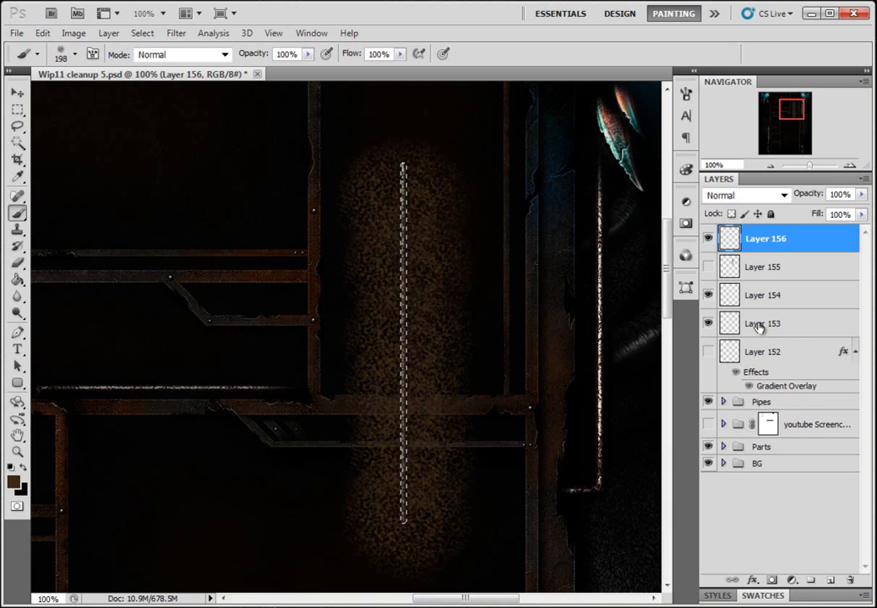
pyautogui.hotkey('ctrl', 'z')
pyautogui.hotkey('ctrl', 'd')
pyautogui.click(784, 197)
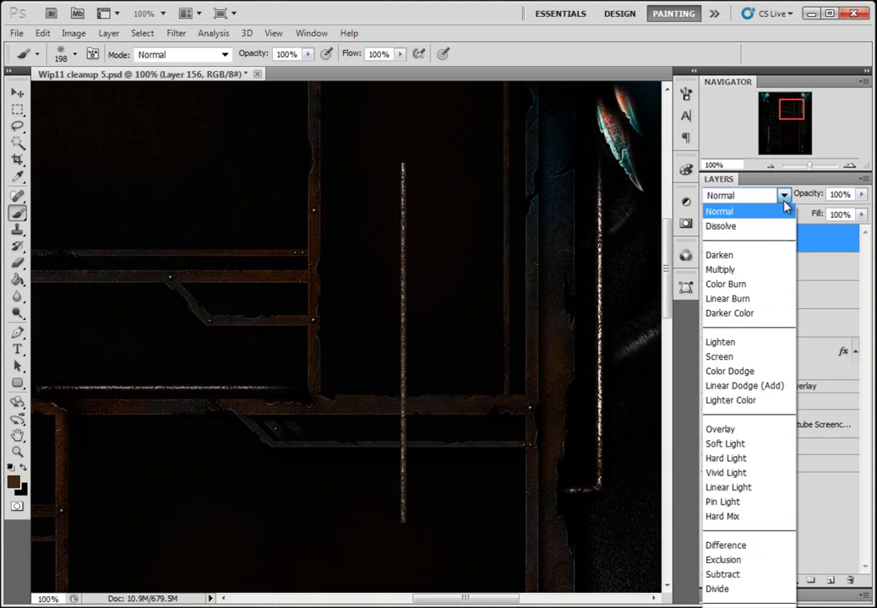
pyautogui.click(747, 460)
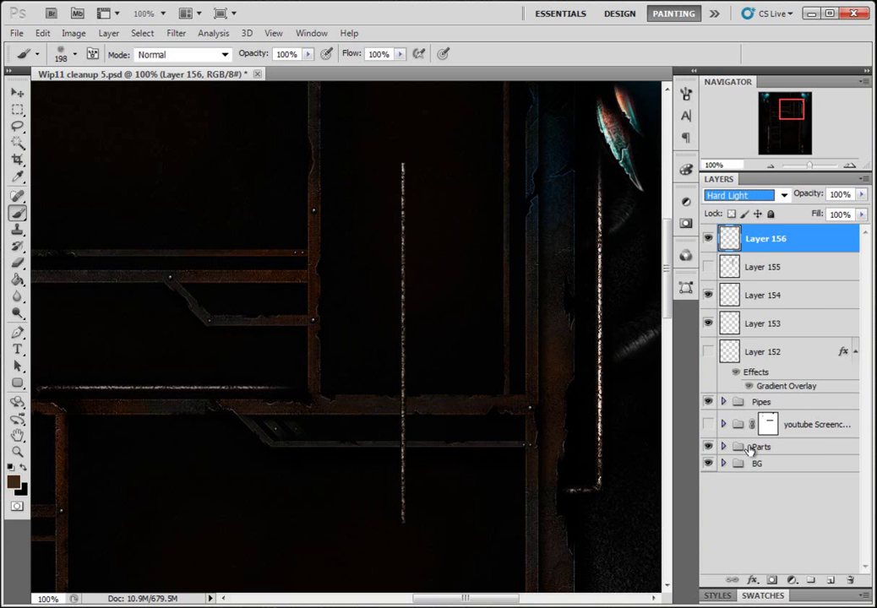
# - Merge Layers 153 through 156 into a single Layer 156
pyautogui.keyDown('ctrl'); pyautogui.click(762, 298); pyautogui.keyUp('ctrl')
pyautogui.keyDown('ctrl'); pyautogui.click(761, 326); pyautogui.keyUp('ctrl')
pyautogui.keyDown('ctrl'); pyautogui.click(761, 271); pyautogui.keyUp('ctrl')
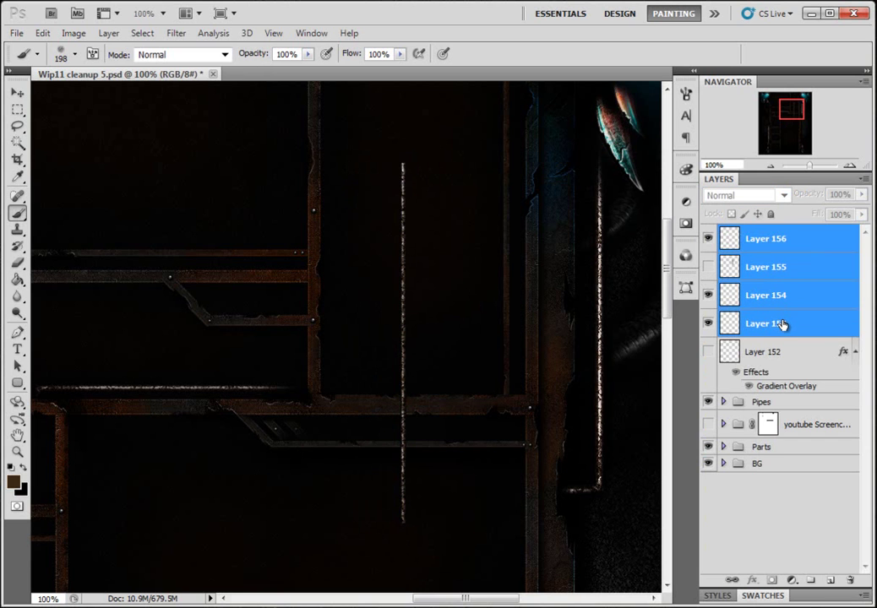
pyautogui.hotkey('ctrl', 'e')
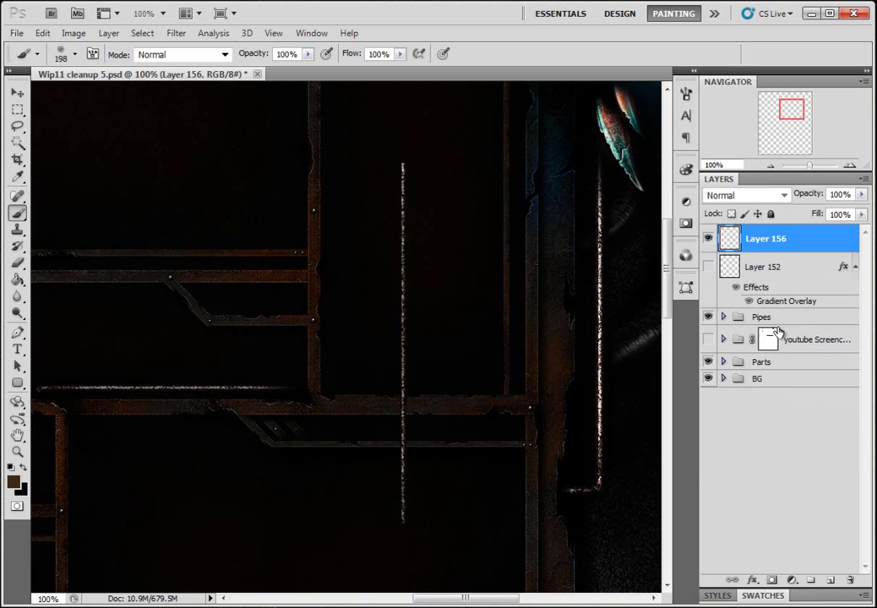
# - Nudge the glowing streak slightly left and down, then duplicate its layer
pyautogui.click(18, 93)
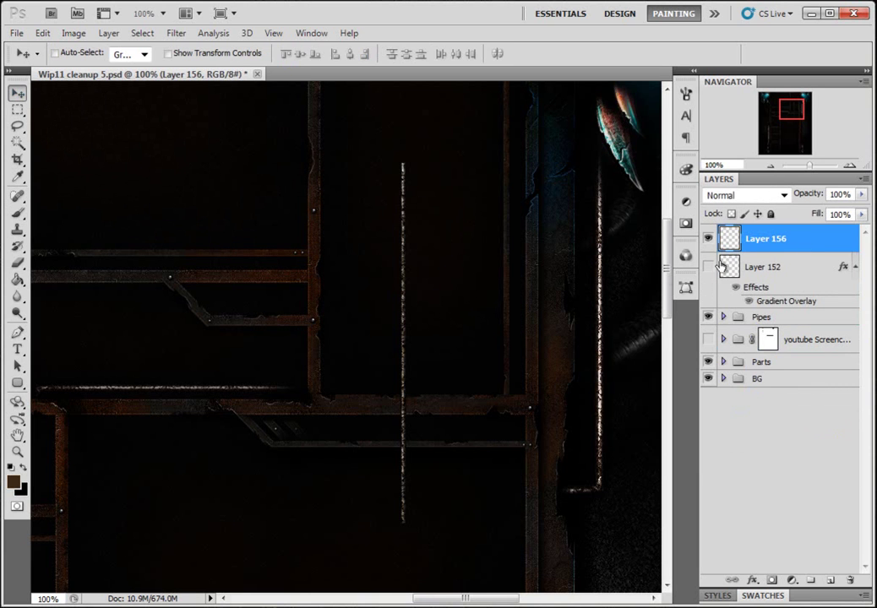
pyautogui.moveTo(370, 332); pyautogui.dragTo(373, 337)
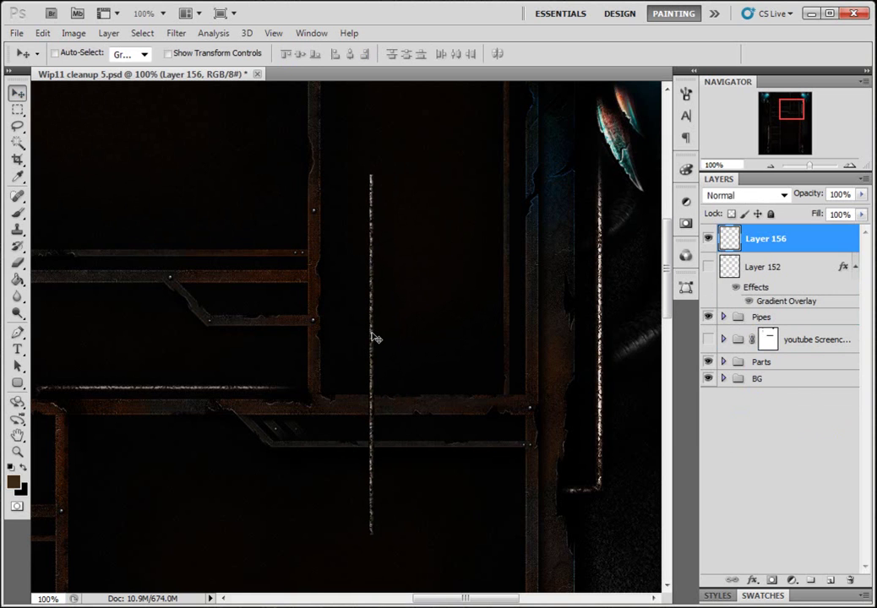
pyautogui.hotkey('ctrl', 'j')
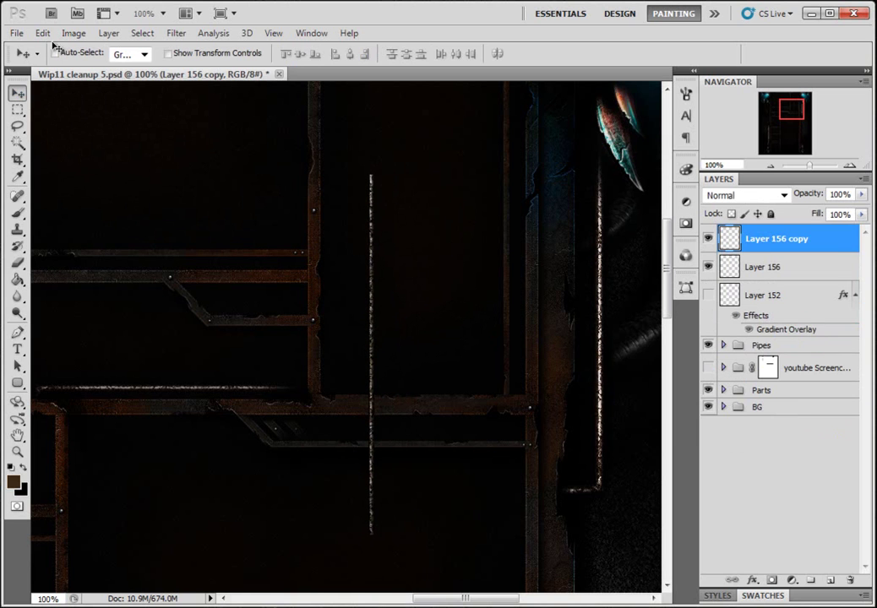
# - Rotate the copy 90° and place the horizontal line near the top of the vertical one
pyautogui.click(42, 33)
pyautogui.moveTo(229, 394)
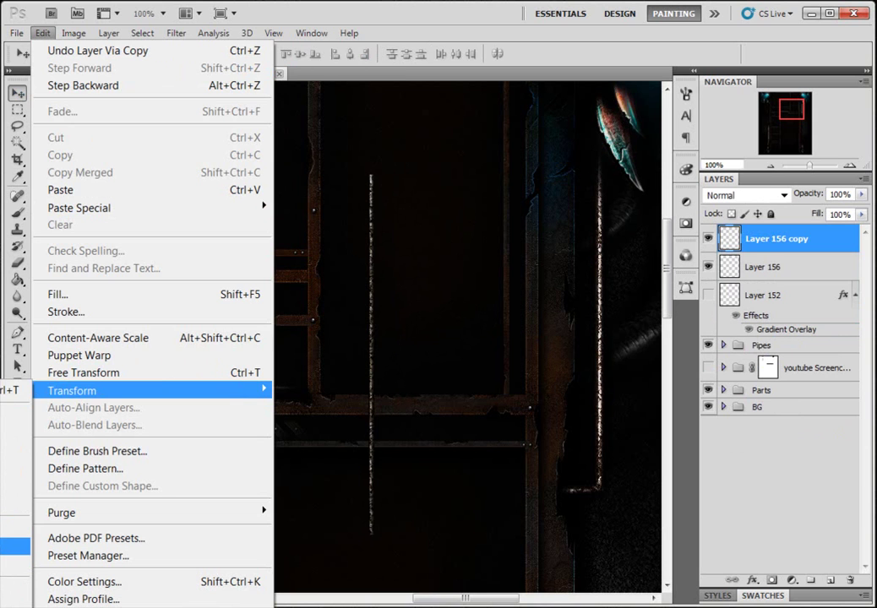
pyautogui.click(15, 546)
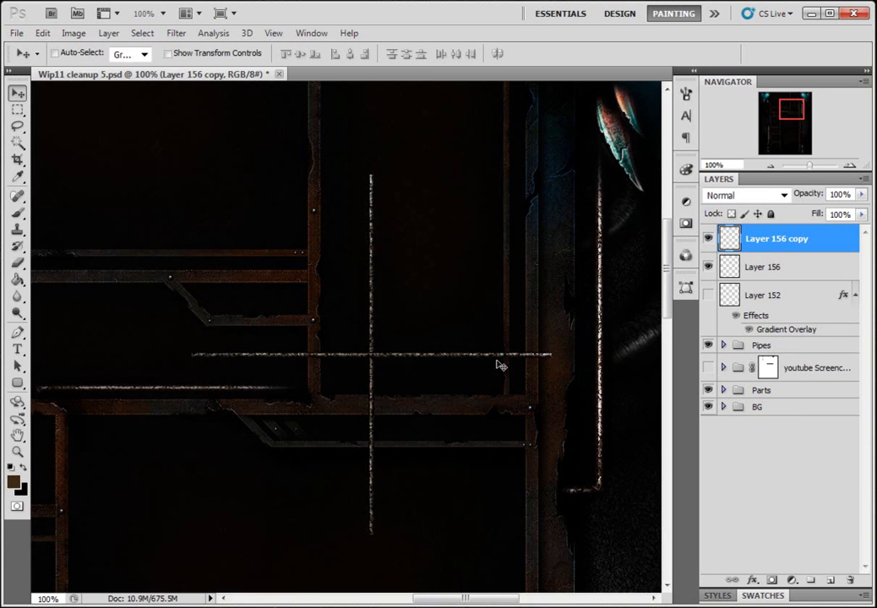
pyautogui.moveTo(406, 355); pyautogui.dragTo(525, 176)
pyautogui.moveTo(434, 197); pyautogui.dragTo(421, 198)
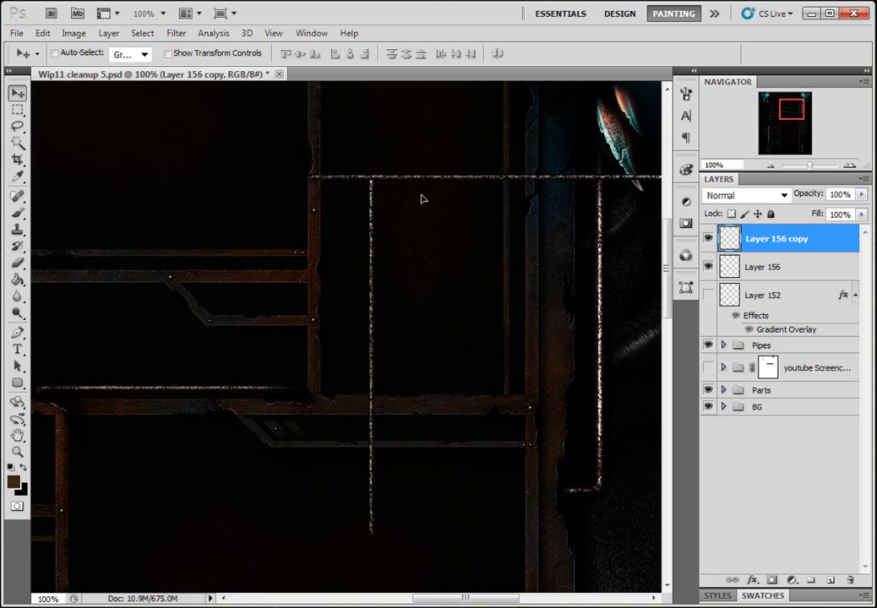
# - Delete the right part of the horizontal line
pyautogui.click(17, 110)
pyautogui.moveTo(597, 158); pyautogui.dragTo(391, 283)
pyautogui.press('Delete')
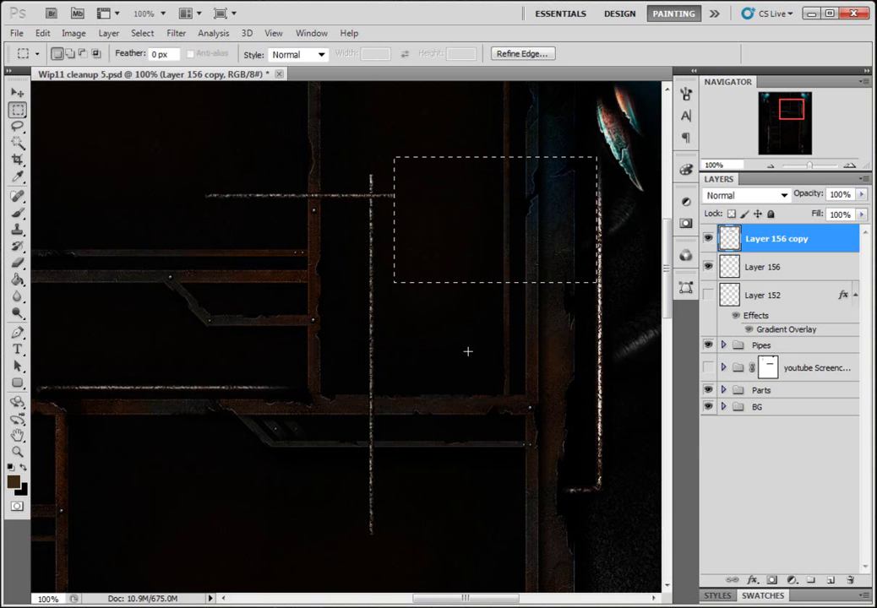
pyautogui.hotkey('ctrl', 'd')
# - Join the trimmed line to the vertical line's top and zoom to 300% on the corner
pyautogui.click(17, 92)
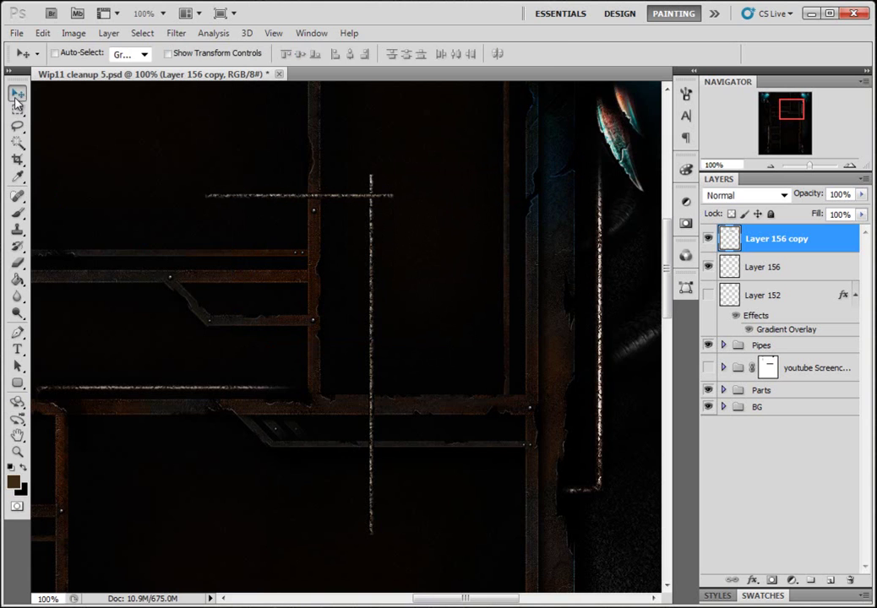
pyautogui.moveTo(266, 190); pyautogui.dragTo(425, 180)
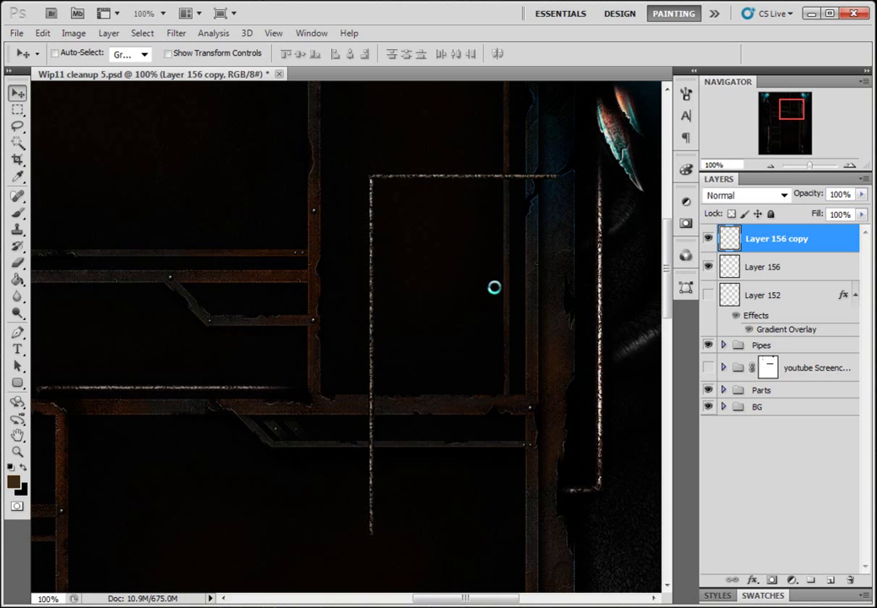
pyautogui.click(850, 167)
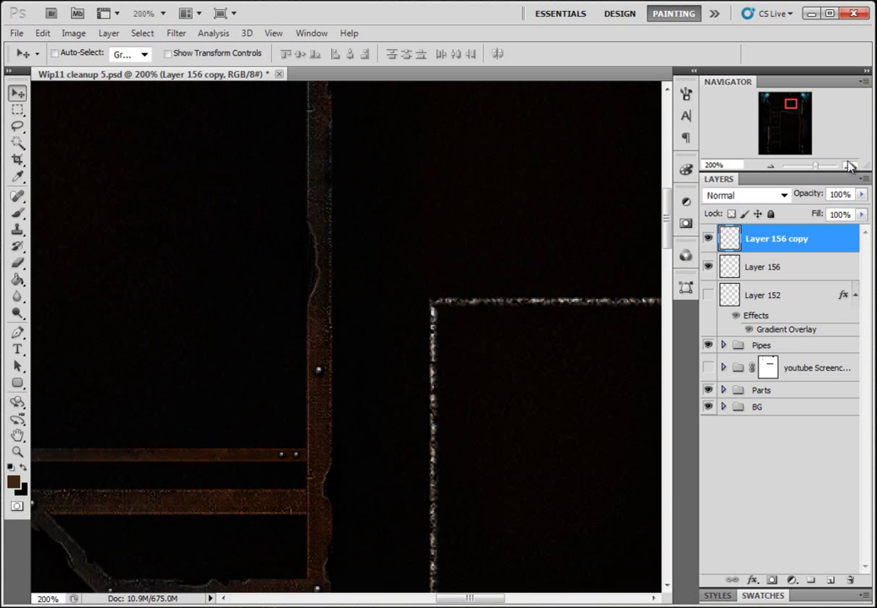
pyautogui.click(849, 167)
pyautogui.moveTo(789, 103)
pyautogui.mouseDown()
pyautogui.moveTo(791, 127)
pyautogui.moveTo(787, 104)
pyautogui.moveTo(795, 113)
pyautogui.mouseUp()
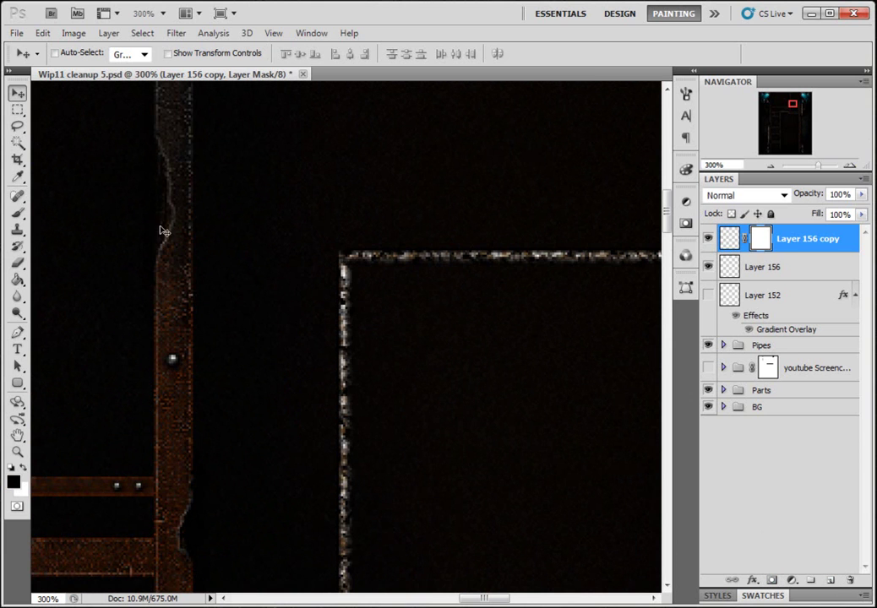
# - Blend the corner joint using a small soft round brush at 36% opacity
pyautogui.click(21, 218)
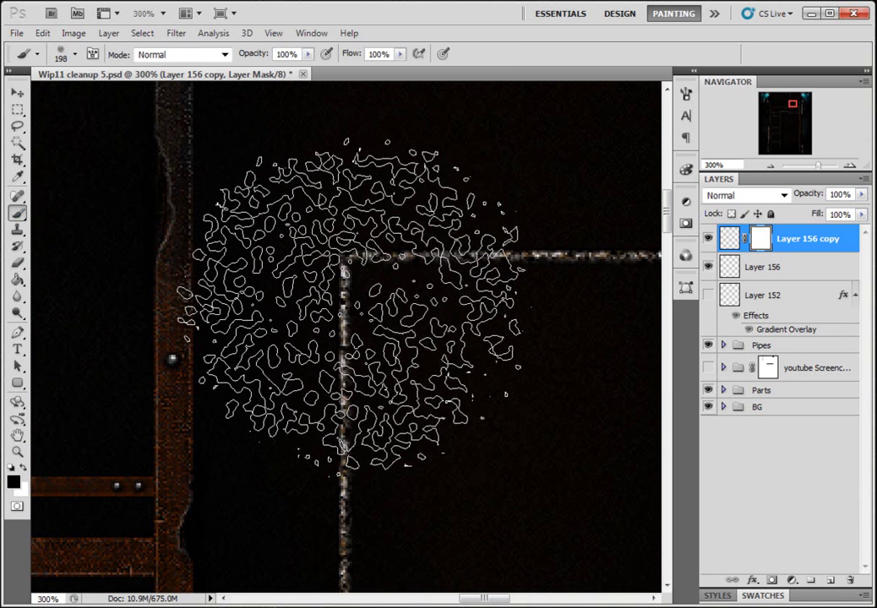
pyautogui.rightClick(369, 315)
pyautogui.moveTo(525, 449); pyautogui.dragTo(477, 401)
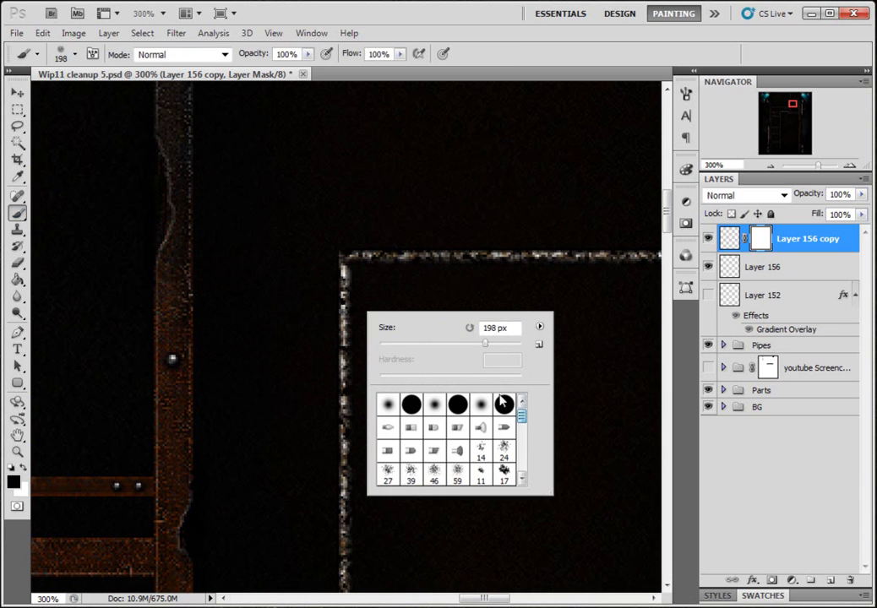
pyautogui.click(440, 412)
pyautogui.moveTo(485, 344)
pyautogui.mouseDown()
pyautogui.moveTo(403, 355)
pyautogui.moveTo(389, 347)
pyautogui.mouseUp()
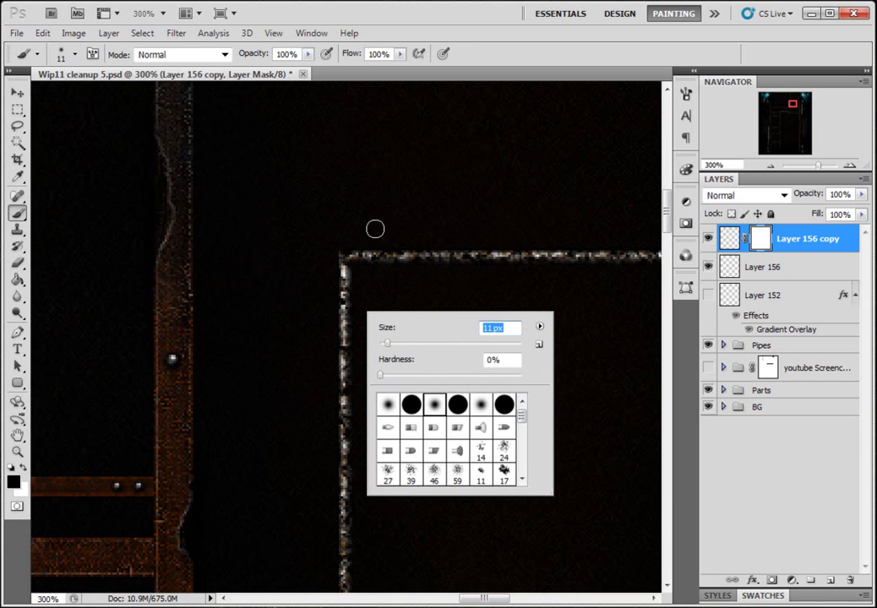
pyautogui.moveTo(306, 57)
pyautogui.mouseDown()
pyautogui.moveTo(305, 72)
pyautogui.moveTo(261, 74)
pyautogui.mouseUp()
pyautogui.moveTo(337, 262)
pyautogui.mouseDown()
pyautogui.moveTo(342, 288)
pyautogui.moveTo(335, 258)
pyautogui.moveTo(337, 280)
pyautogui.moveTo(339, 257)
pyautogui.moveTo(335, 271)
pyautogui.moveTo(348, 272)
pyautogui.moveTo(343, 262)
pyautogui.mouseUp()
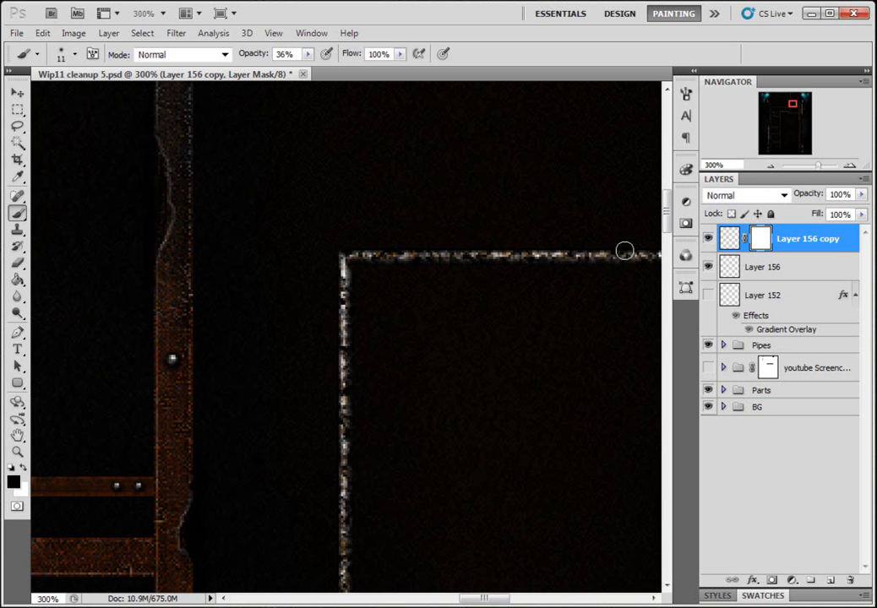
# - Zoom back to 100% and merge Layer 156 with its copy
pyautogui.click(771, 167)
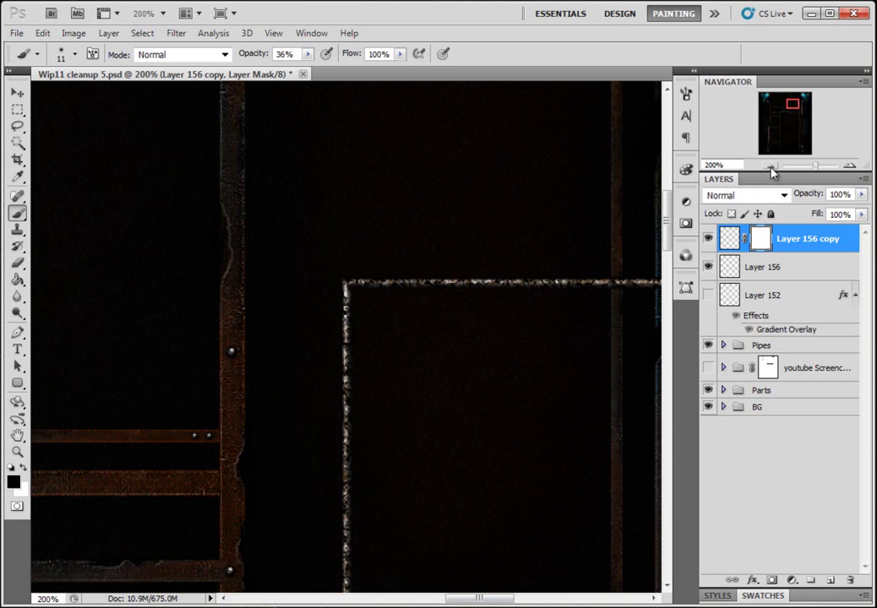
pyautogui.click(770, 167)
pyautogui.moveTo(800, 115); pyautogui.dragTo(802, 120)
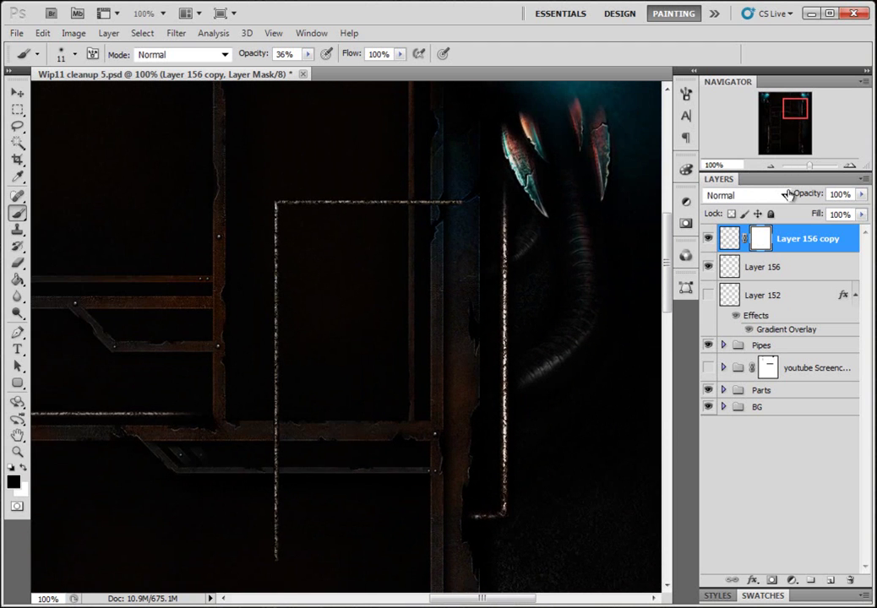
pyautogui.keyDown('shift'); pyautogui.click(786, 269); pyautogui.keyUp('shift')
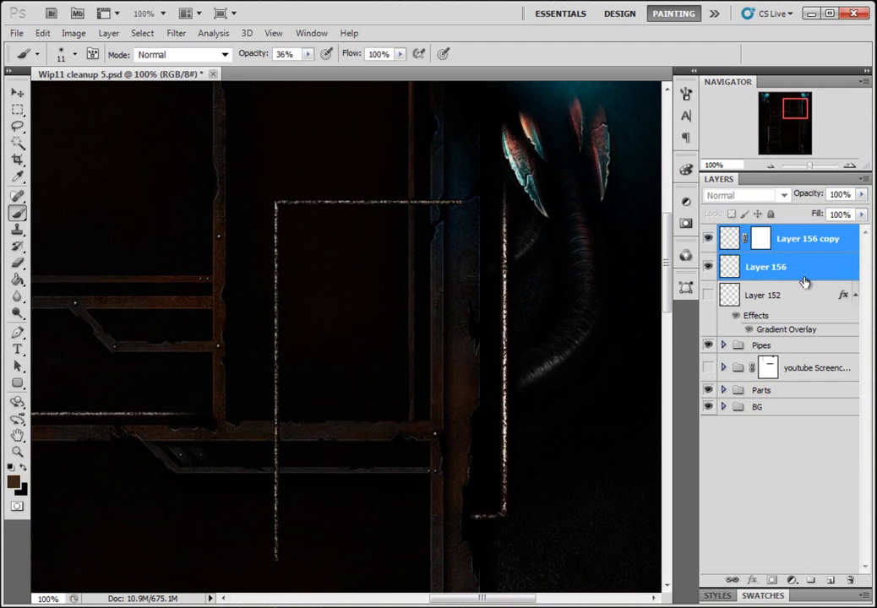
pyautogui.hotkey('ctrl', 'e')
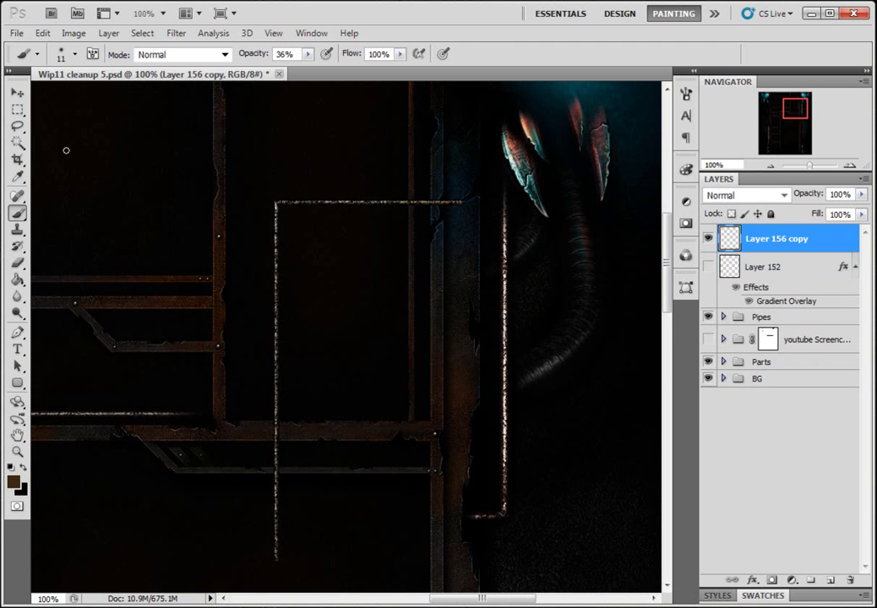
# - Trim the right end of the horizontal arm and nudge the L-shaped corner up and right
pyautogui.click(17, 109)
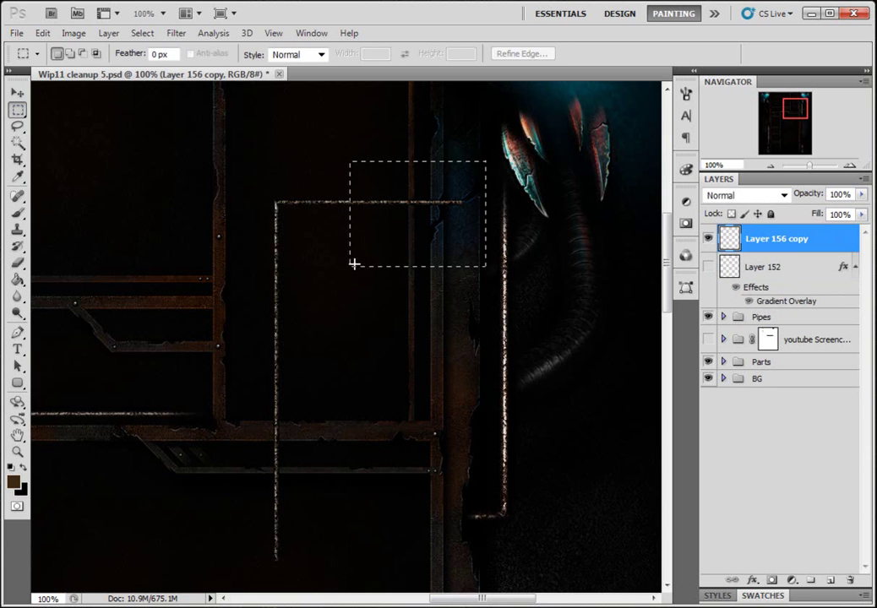
pyautogui.moveTo(349, 267); pyautogui.dragTo(343, 265)
pyautogui.hotkey('ctrl', 'z')
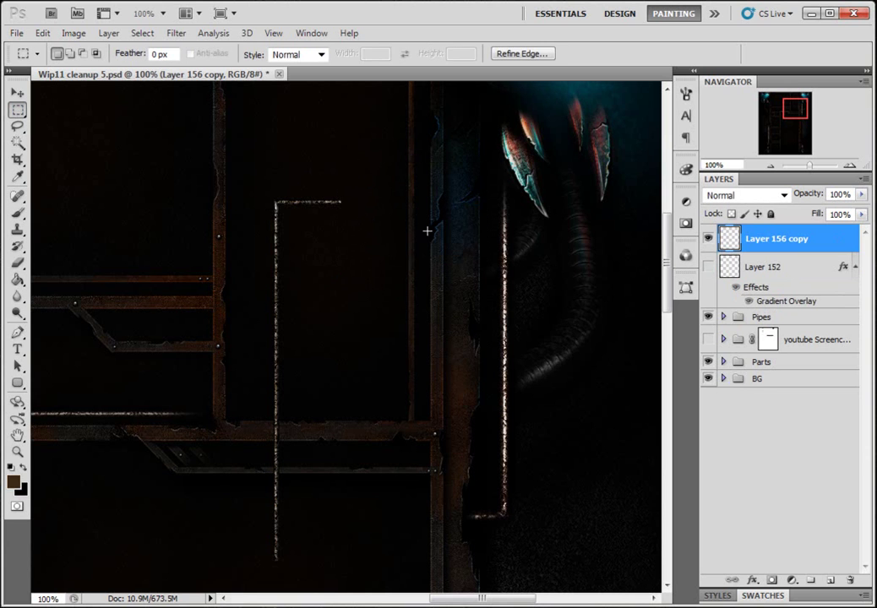
pyautogui.hotkey('ctrl', 'd')
pyautogui.click(17, 93)
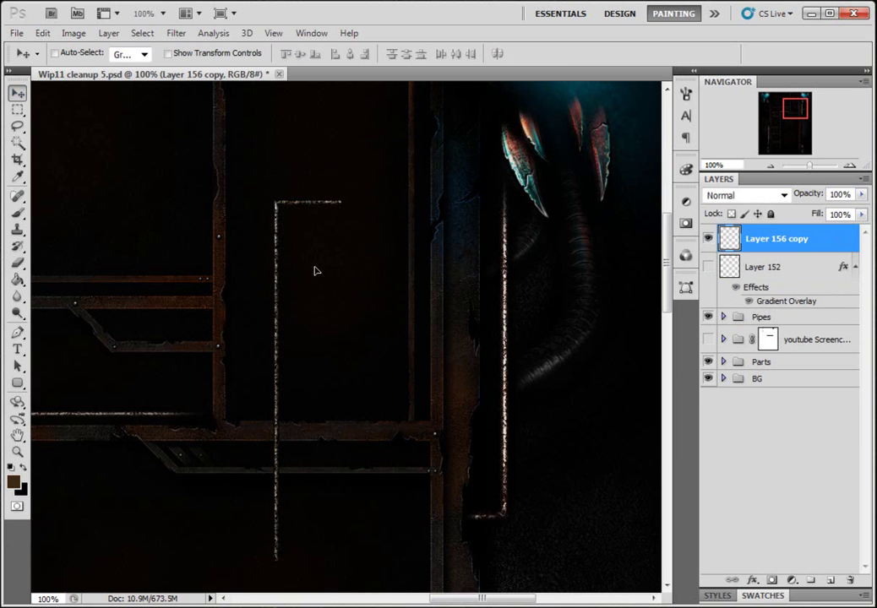
pyautogui.moveTo(313, 272); pyautogui.dragTo(291, 289)
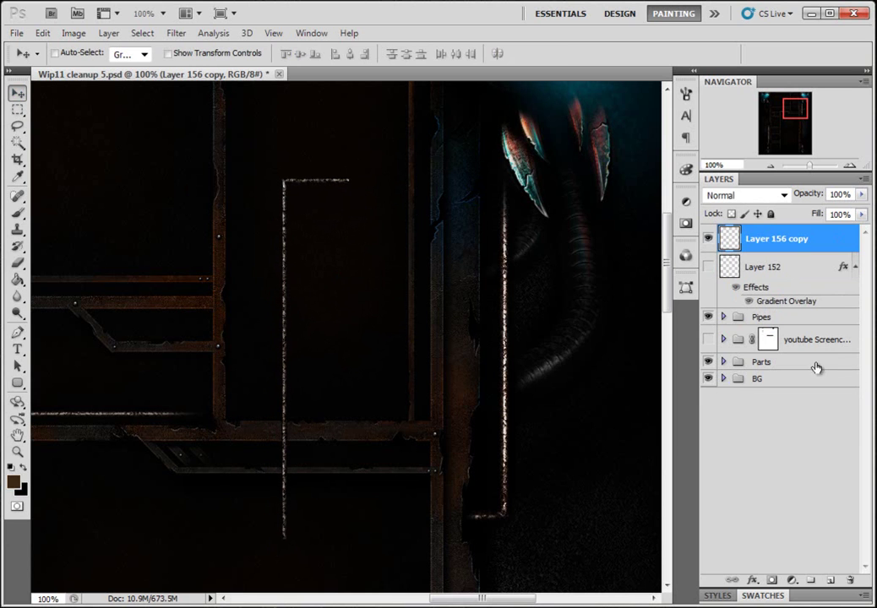
# - Merge a Color Dodge copy of the corner into it, then duplicate the result as Layer 156 copy 3
pyautogui.hotkey('ctrl', 'j')
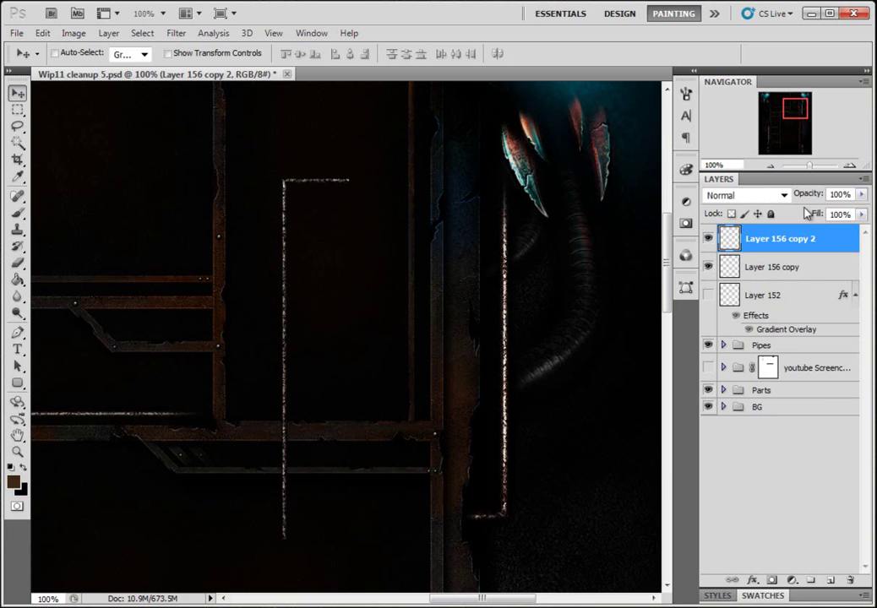
pyautogui.click(784, 196)
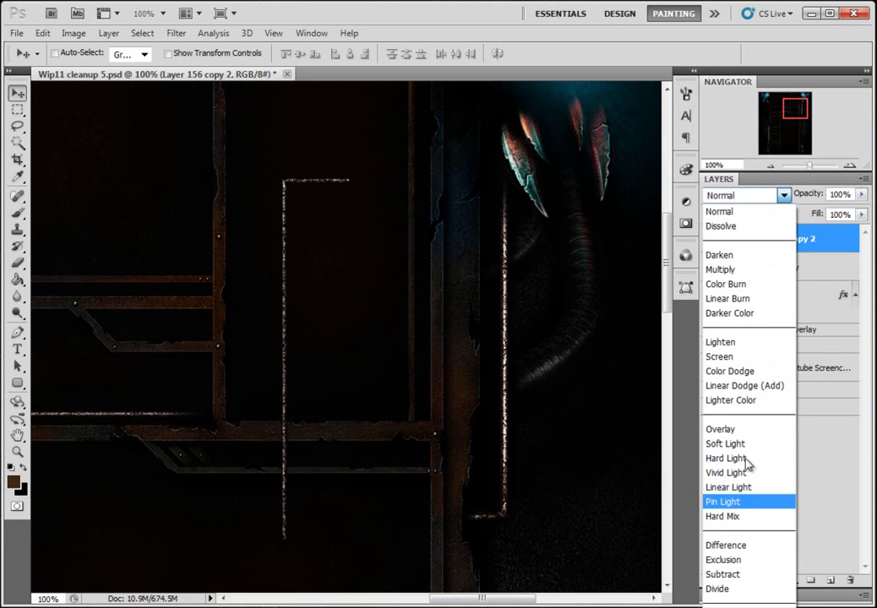
pyautogui.click(750, 372)
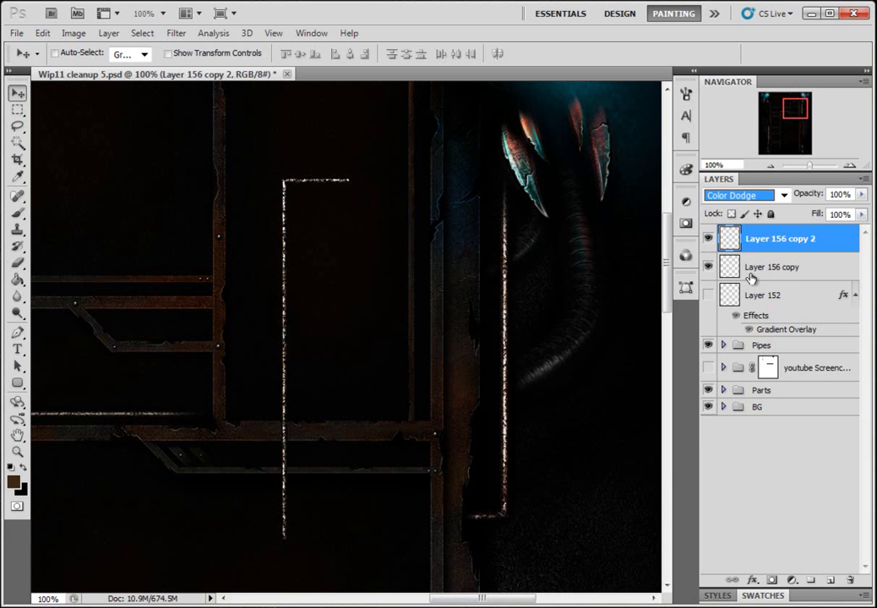
pyautogui.keyDown('shift'); pyautogui.click(787, 280); pyautogui.keyUp('shift')
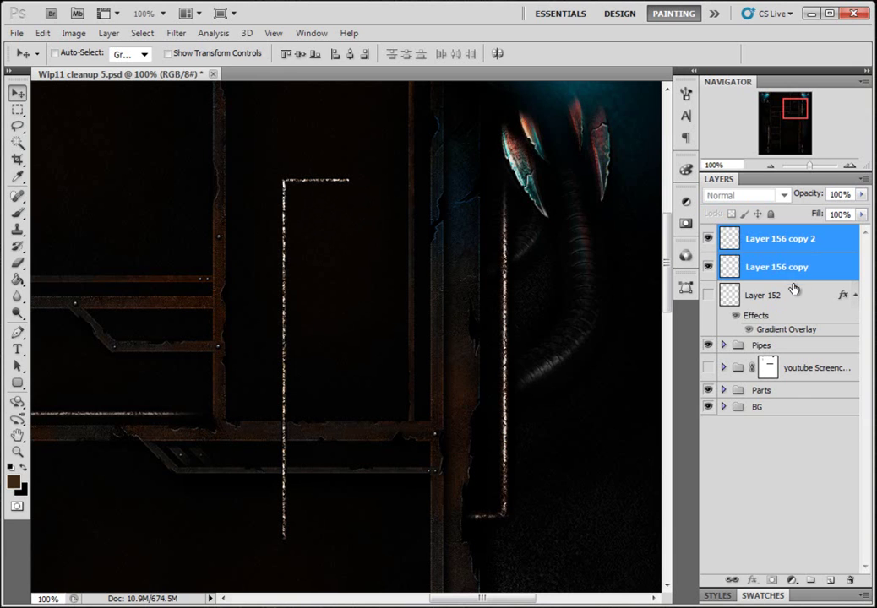
pyautogui.hotkey('ctrl', 'e')
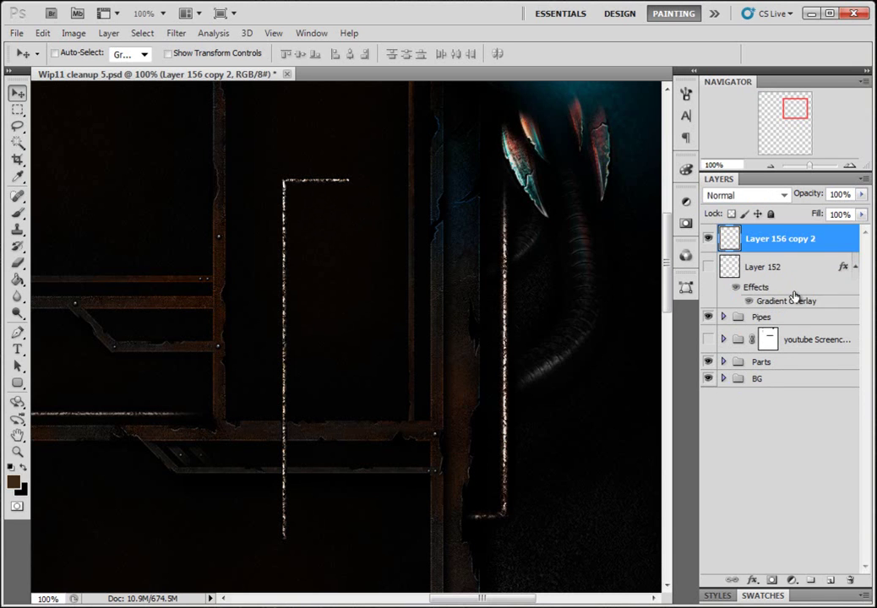
pyautogui.hotkey('ctrl', 'j')
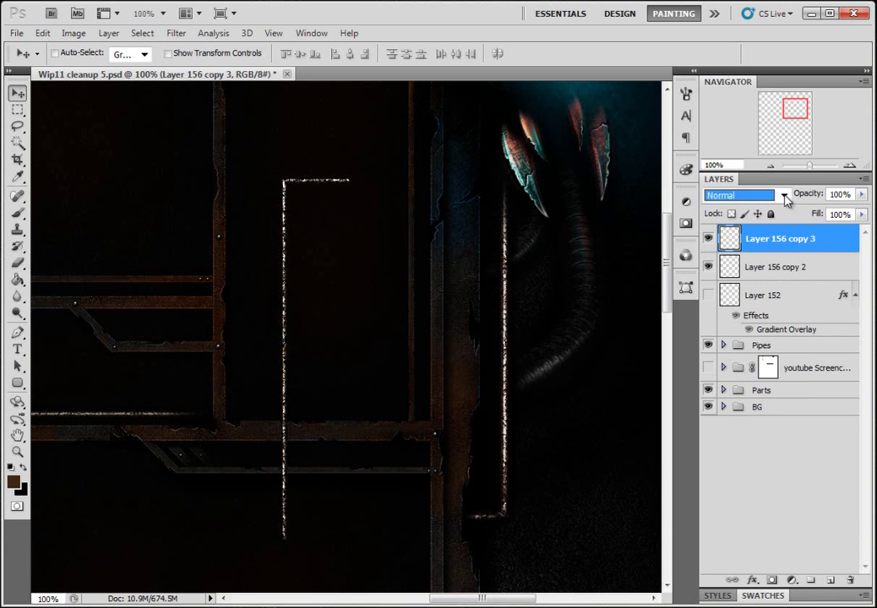
# - Preview blend modes on the new copy, from Dissolve through Lighten and dodge modes to Hard Mix
pyautogui.click(784, 195)
pyautogui.click(785, 198)
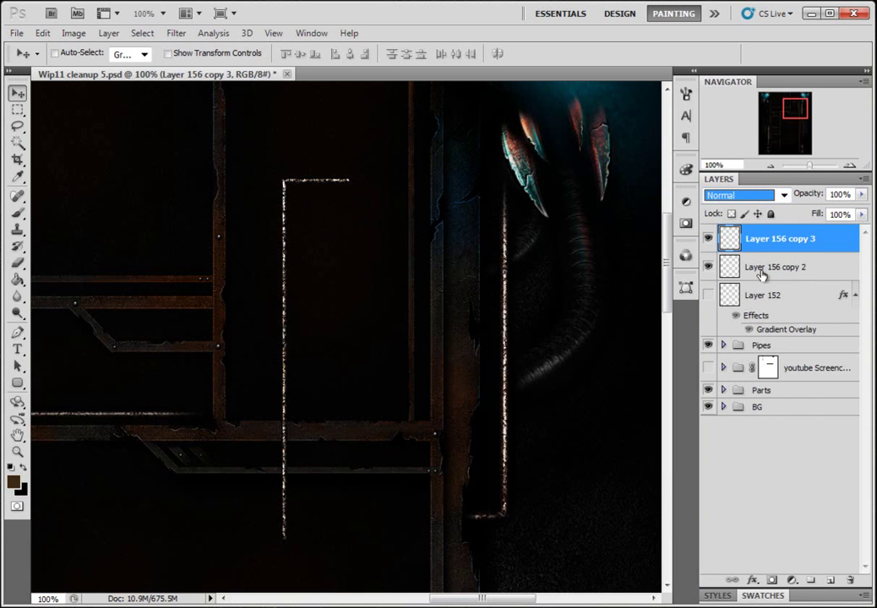
pyautogui.hotkey('shift', '+')
pyautogui.hotkey('shift', '+')
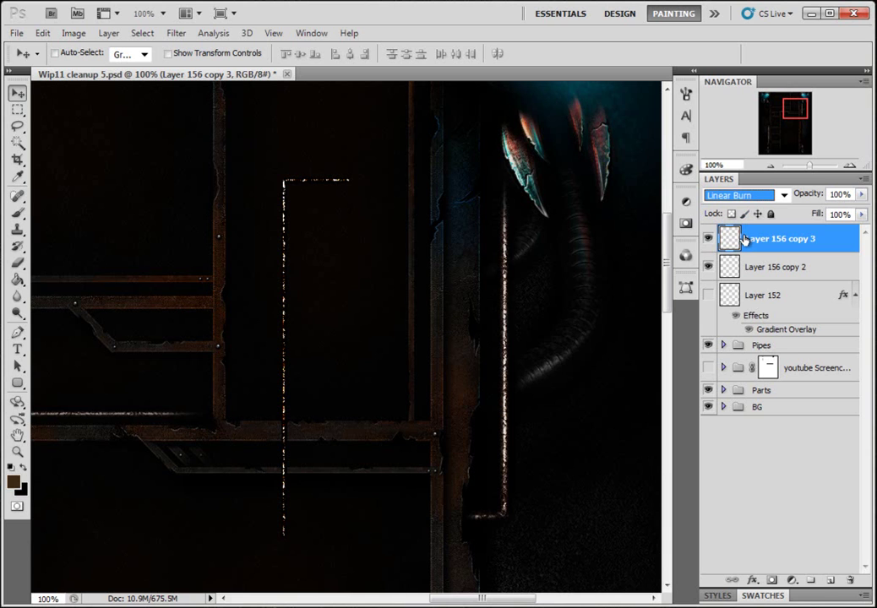
pyautogui.hotkey('shift', '+')
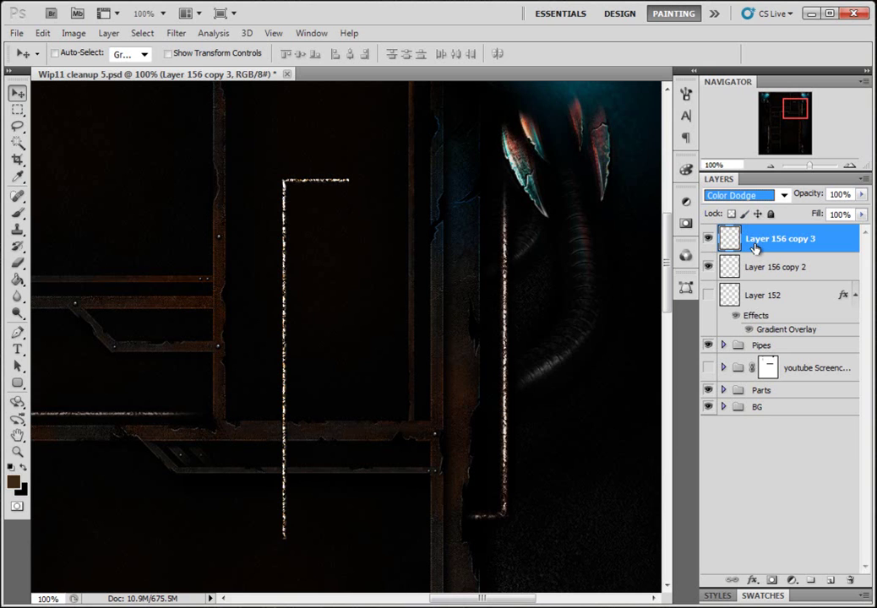
pyautogui.hotkey('shift', '+')
pyautogui.hotkey('shift', '+')
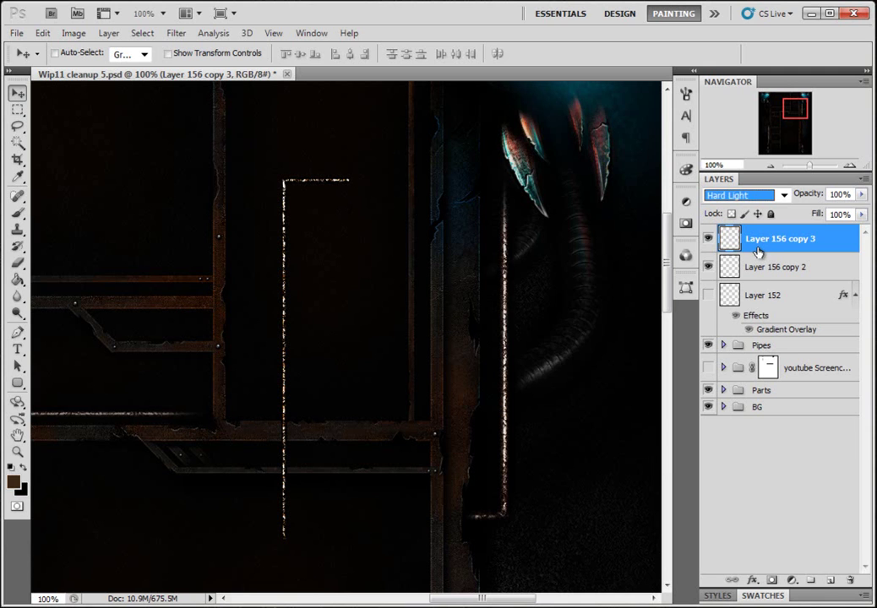
pyautogui.hotkey('shift', '+')
pyautogui.hotkey('shift', '+')
pyautogui.hotkey('shift', '+')
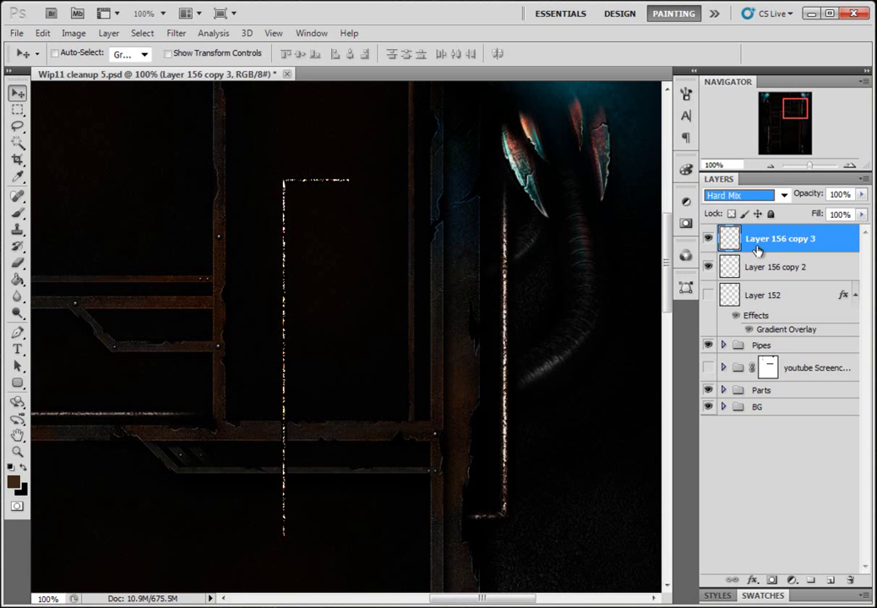
pyautogui.hotkey('shift', '+')
pyautogui.hotkey('shift', '+')
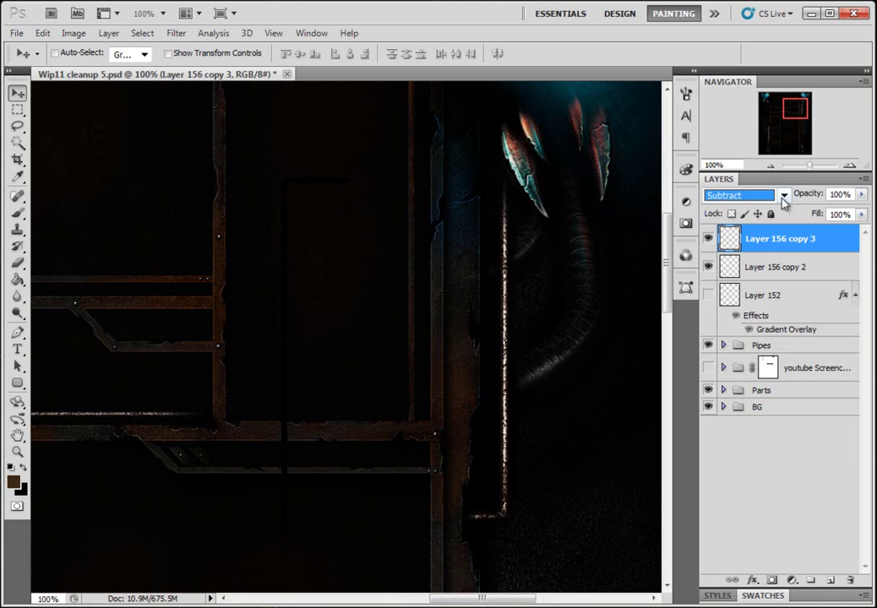
# - Set the copy to Color Dodge and merge it with Layer 156 copy 2
pyautogui.click(784, 195)
pyautogui.click(752, 372)
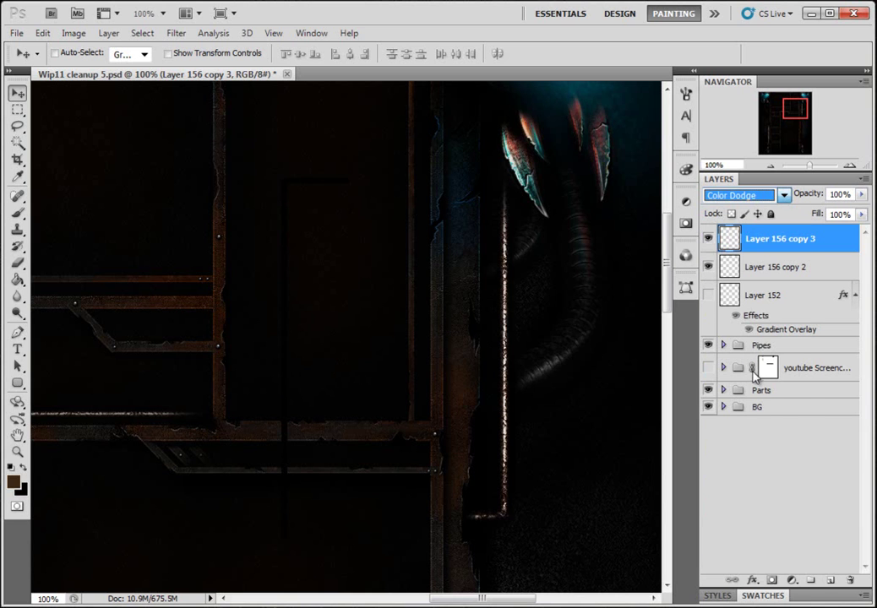
pyautogui.keyDown('ctrl'); pyautogui.click(771, 267); pyautogui.keyUp('ctrl')
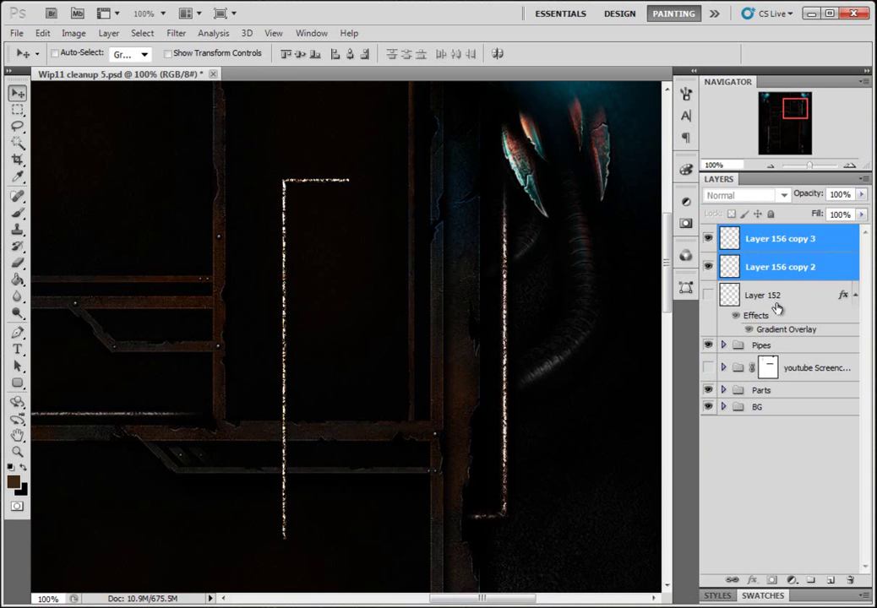
pyautogui.hotkey('ctrl', 'e')
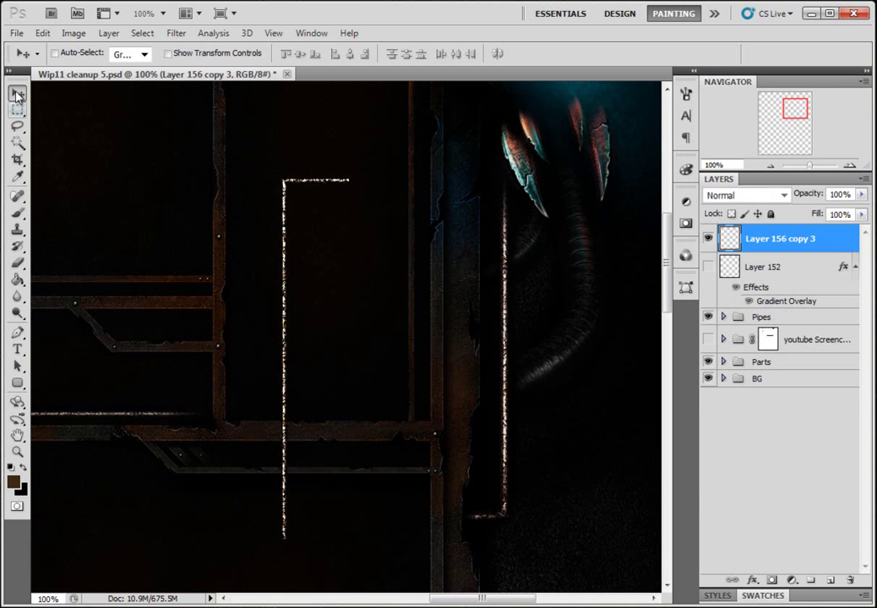
# - Reposition the glowing corner and scale it down to about 91%
pyautogui.moveTo(286, 274)
pyautogui.mouseDown()
pyautogui.moveTo(371, 262)
pyautogui.moveTo(352, 288)
pyautogui.moveTo(327, 275)
pyautogui.mouseUp()
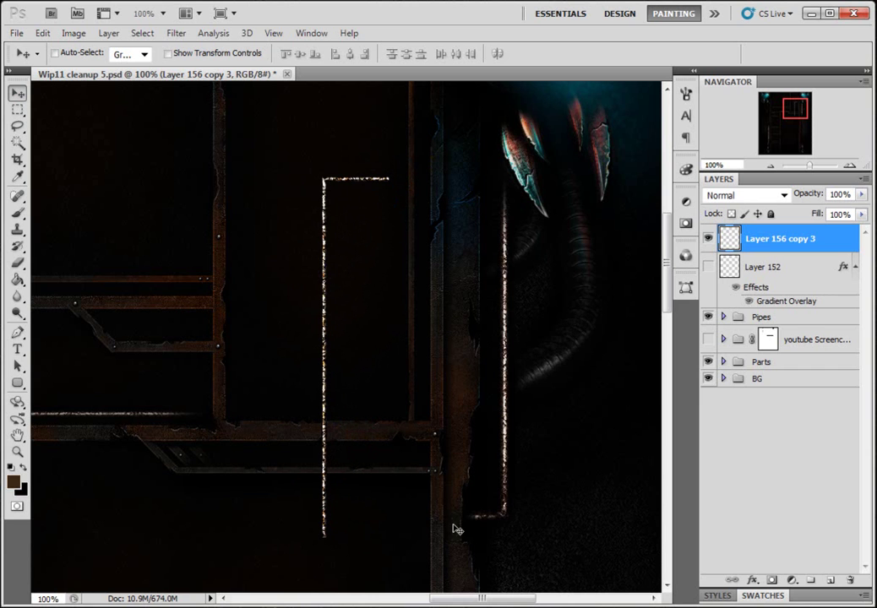
pyautogui.moveTo(368, 182); pyautogui.dragTo(338, 183)
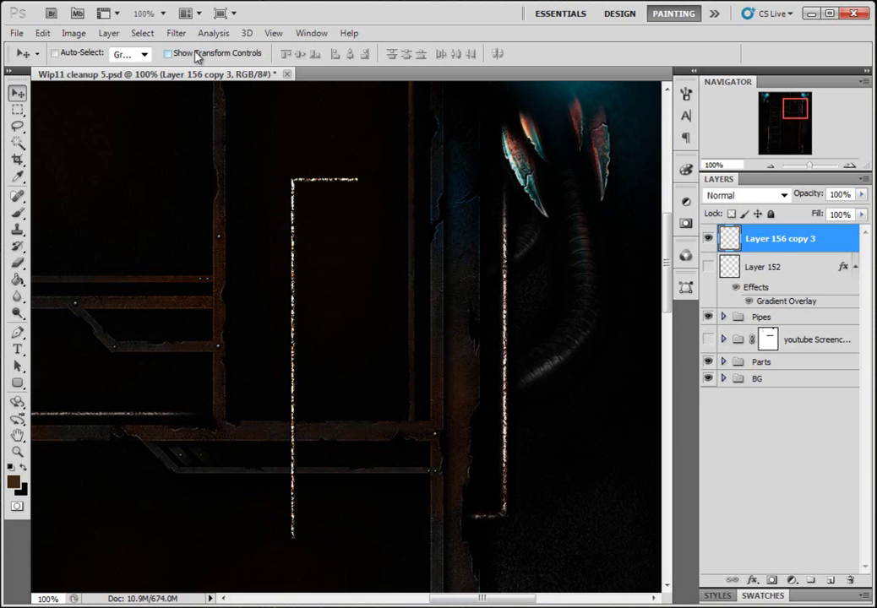
pyautogui.click(167, 53)
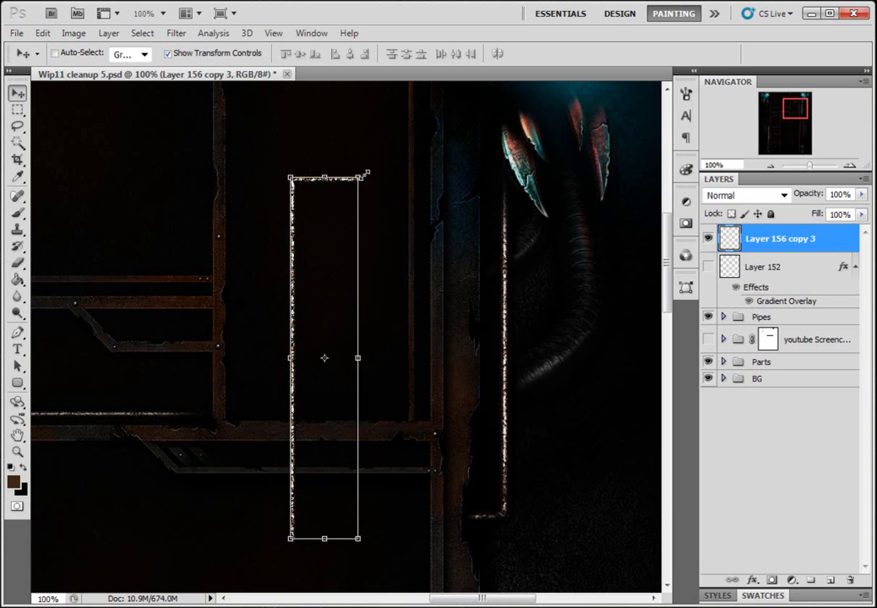
pyautogui.moveTo(346, 189)
pyautogui.mouseDown()
pyautogui.moveTo(337, 198)
pyautogui.moveTo(348, 209)
pyautogui.moveTo(361, 166)
pyautogui.moveTo(360, 174)
pyautogui.moveTo(352, 169)
pyautogui.mouseUp()
pyautogui.press('Return')
# - Flip the corner vertically and horizontally, then move it onto the right-hand pipe
pyautogui.click(42, 32)
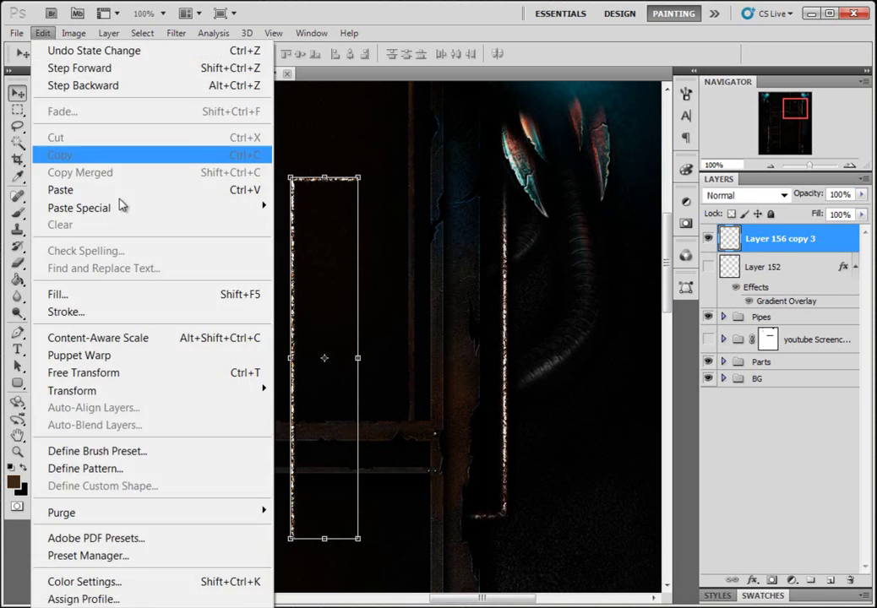
pyautogui.moveTo(192, 397)
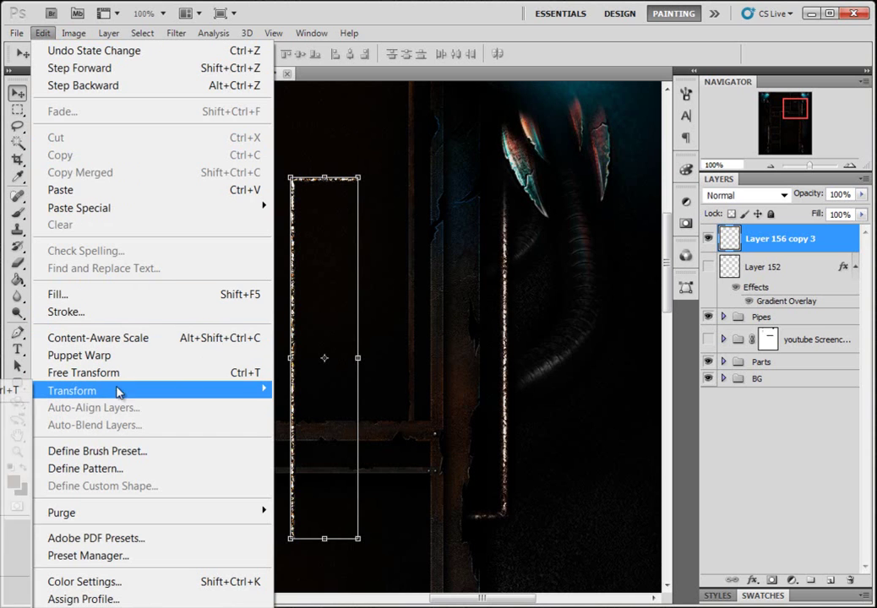
pyautogui.click(15, 603)
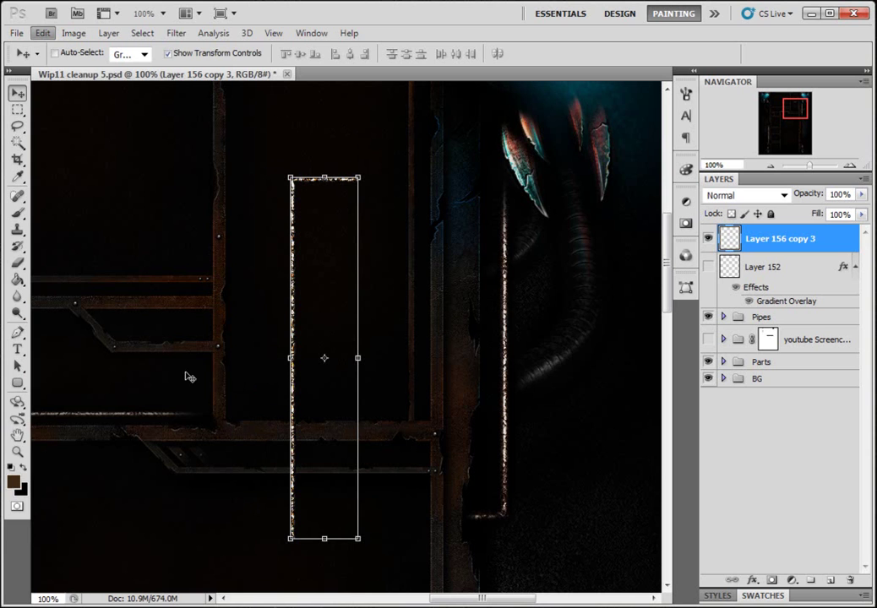
pyautogui.click(43, 33)
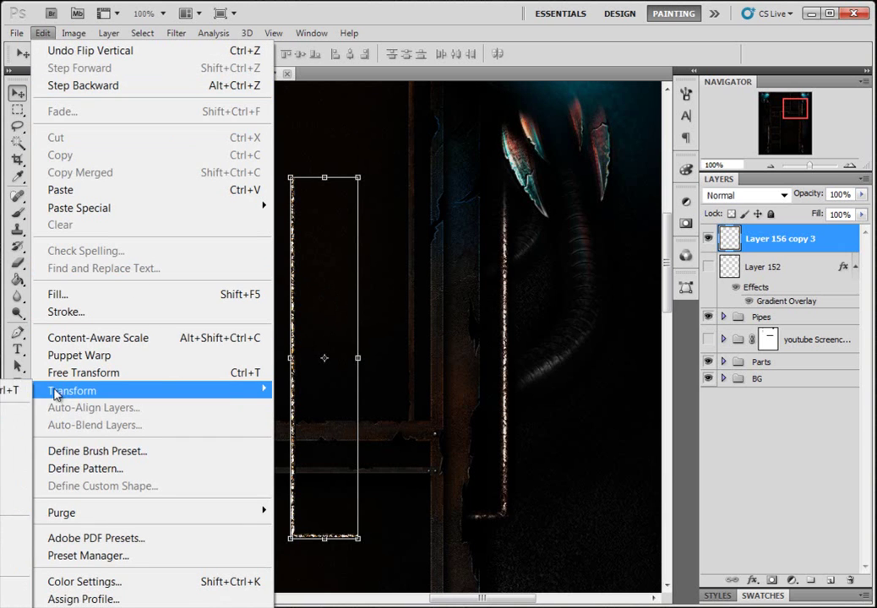
pyautogui.click(12, 479)
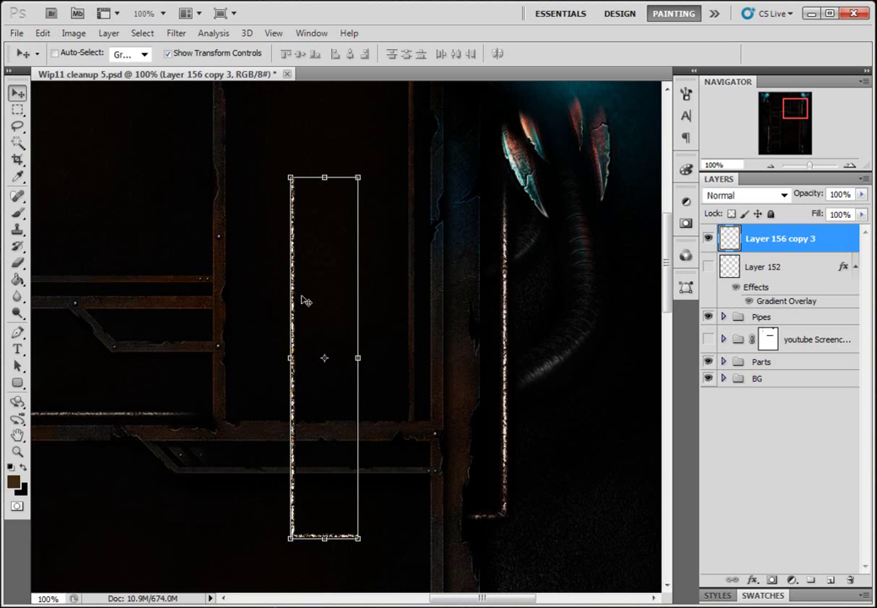
pyautogui.moveTo(331, 446); pyautogui.dragTo(571, 448)
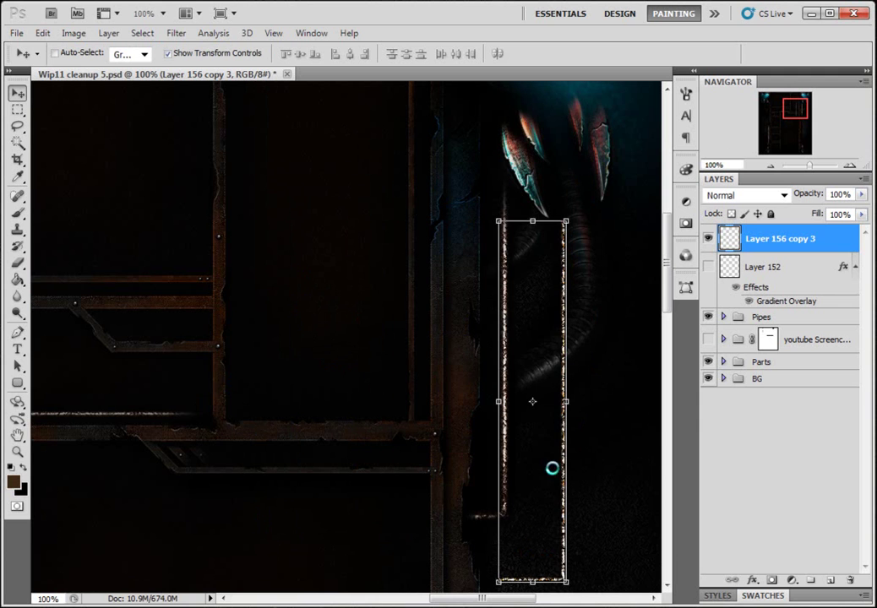
pyautogui.moveTo(794, 115); pyautogui.dragTo(802, 142)
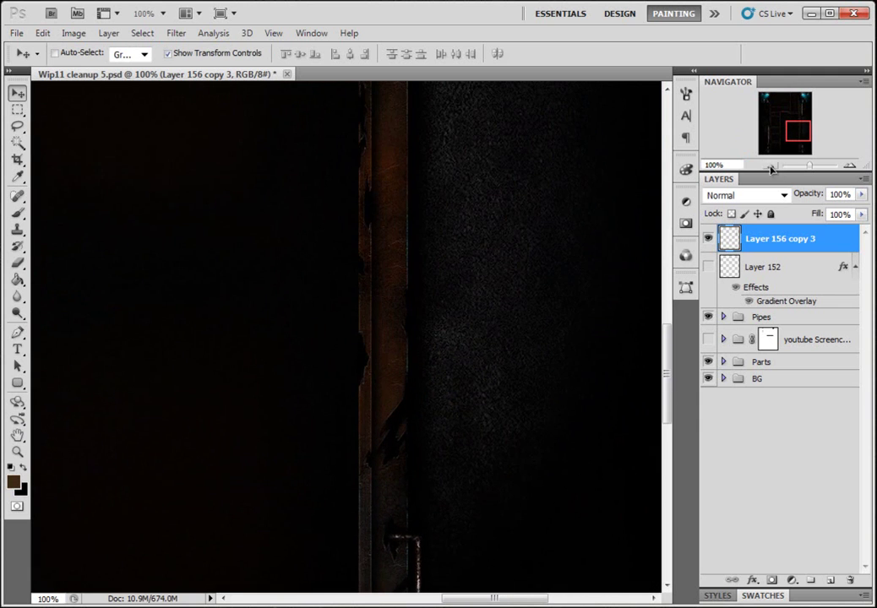
# - Zoom out to 66.67%, move the strip down the pipe, and add a layer mask
pyautogui.hotkey('ctrl', '-')
pyautogui.moveTo(438, 162); pyautogui.dragTo(391, 312)
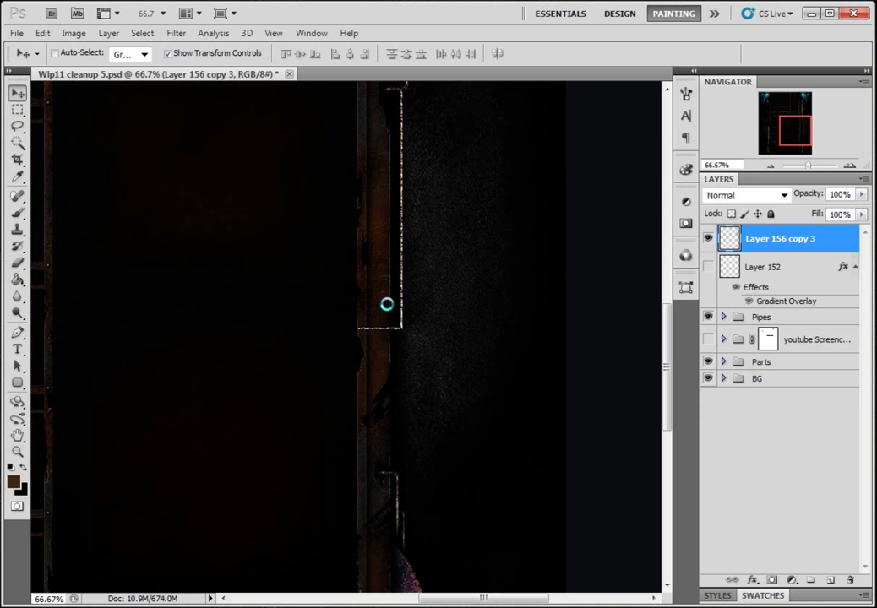
pyautogui.click(771, 581)
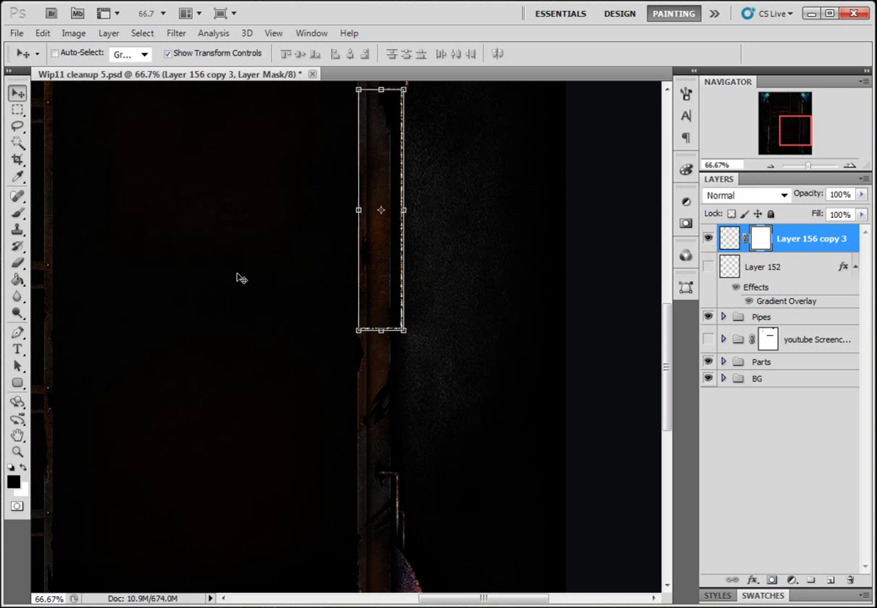
# - Draw a fading gradient on the mask so the strip's end blends into the pipe
pyautogui.click(17, 212)
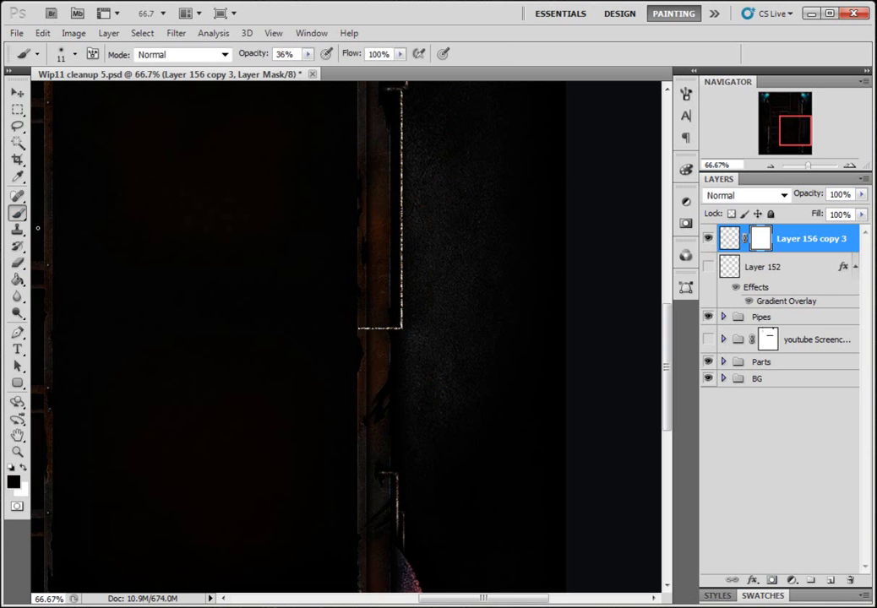
pyautogui.moveTo(17, 279); pyautogui.dragTo(69, 278)
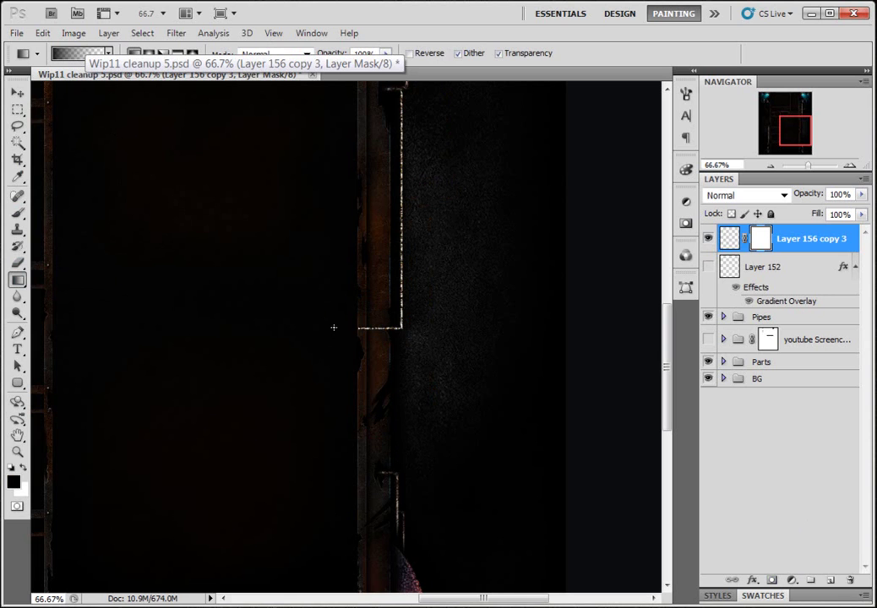
pyautogui.moveTo(402, 326); pyautogui.dragTo(384, 336)
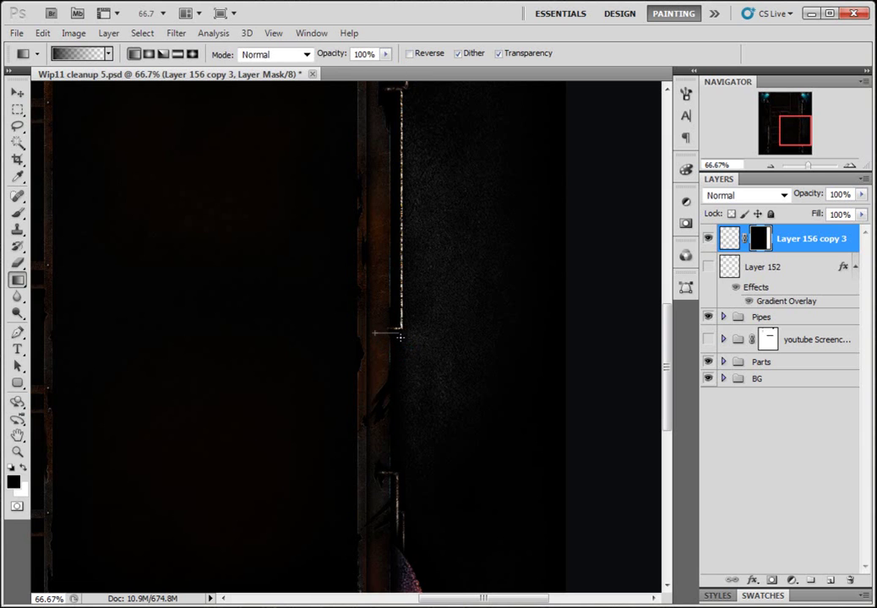
pyautogui.moveTo(400, 337); pyautogui.dragTo(400, 336)
pyautogui.moveTo(806, 129)
pyautogui.mouseDown()
pyautogui.moveTo(797, 128)
pyautogui.moveTo(809, 136)
pyautogui.moveTo(808, 128)
pyautogui.mouseUp()
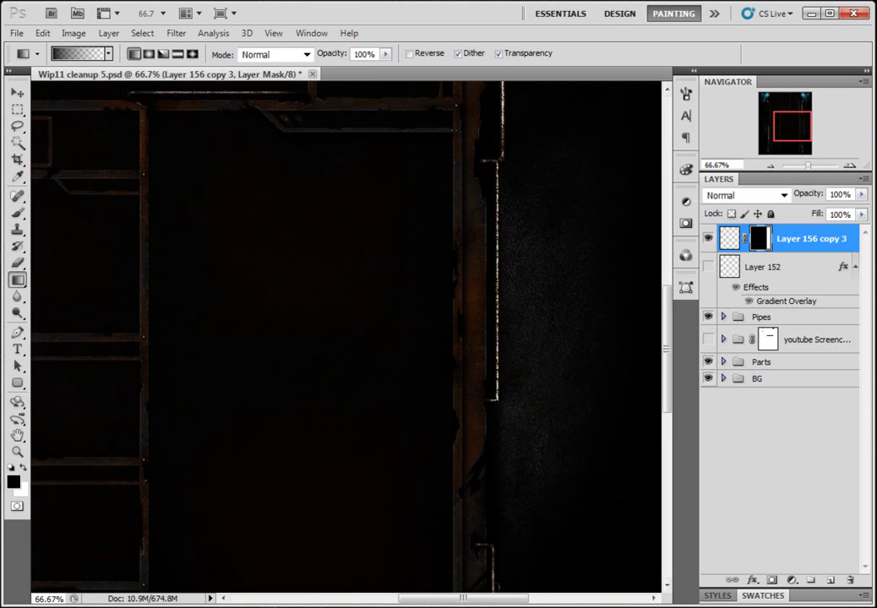